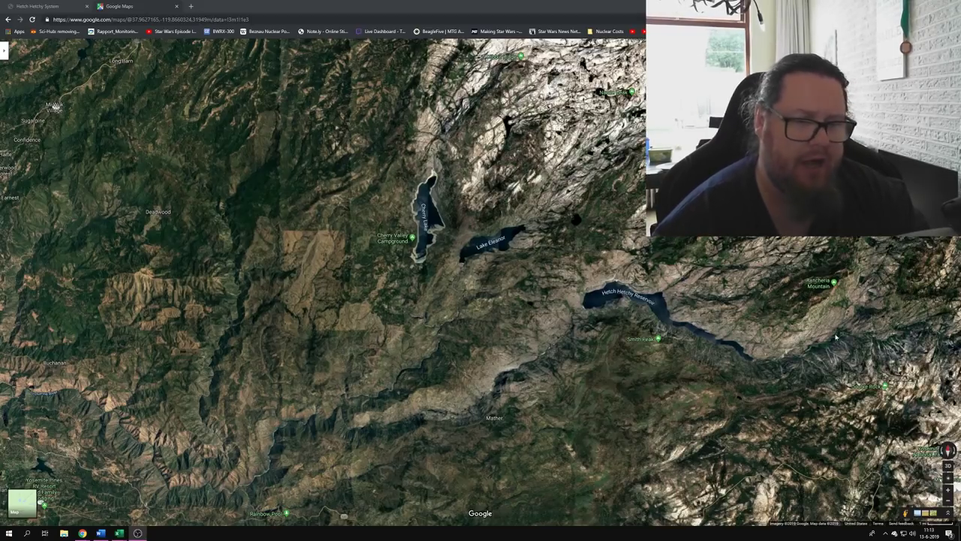
# Step: Pan and zoom out the satellite map from Hetch Hetchy Reservoir until the Bay Area appears
pyautogui.moveTo(615, 284); pyautogui.dragTo(605, 289)
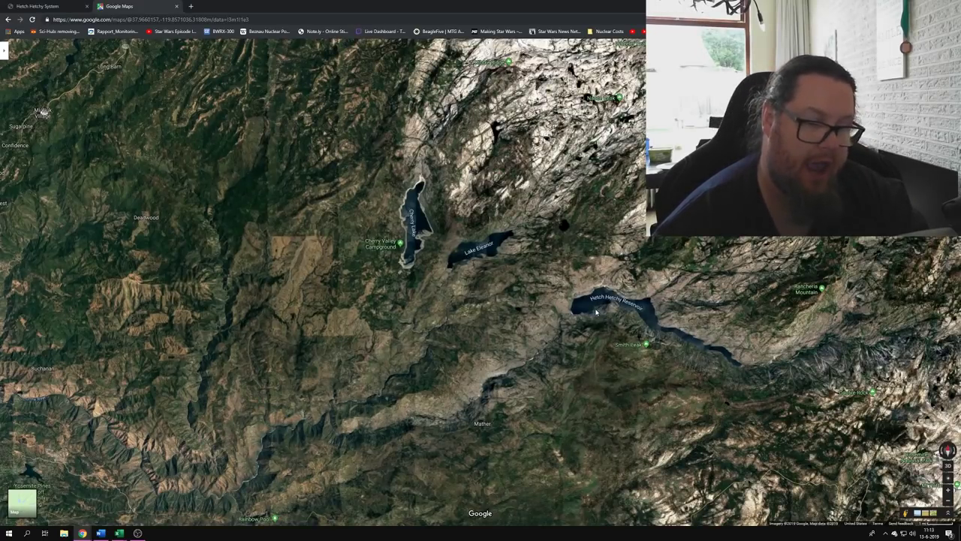
pyautogui.moveTo(687, 326); pyautogui.dragTo(666, 326)
pyautogui.scroll(-5, 666, 325)
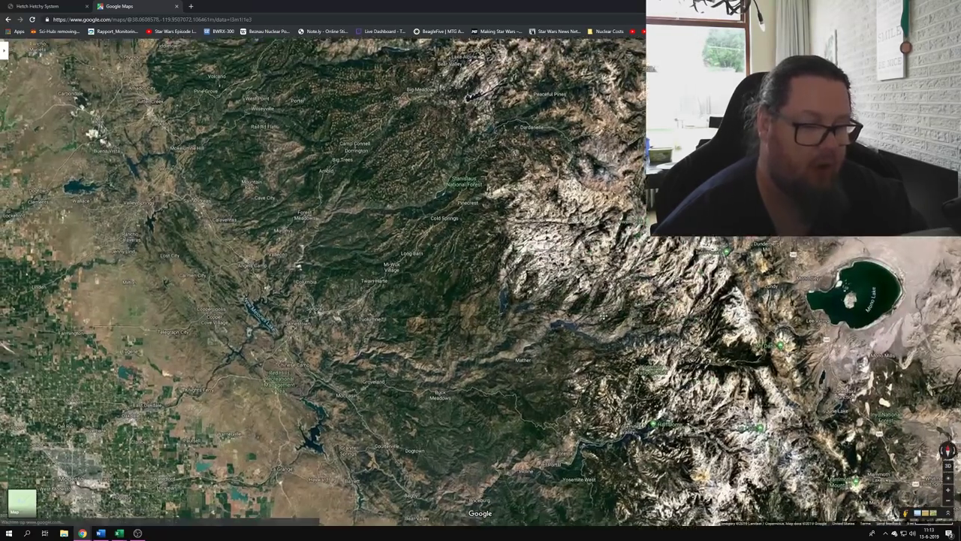
pyautogui.moveTo(603, 316); pyautogui.dragTo(608, 283)
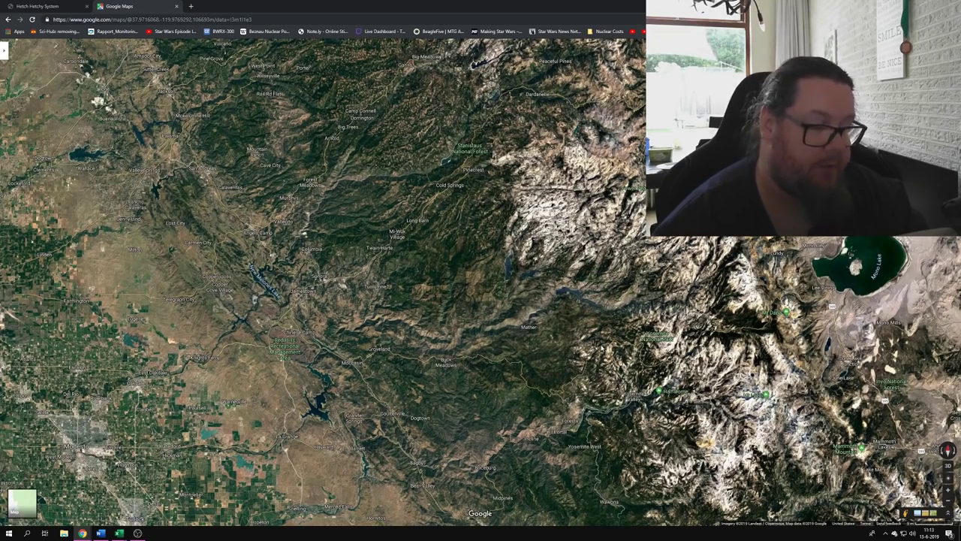
pyautogui.scroll(-3, 796, 223)
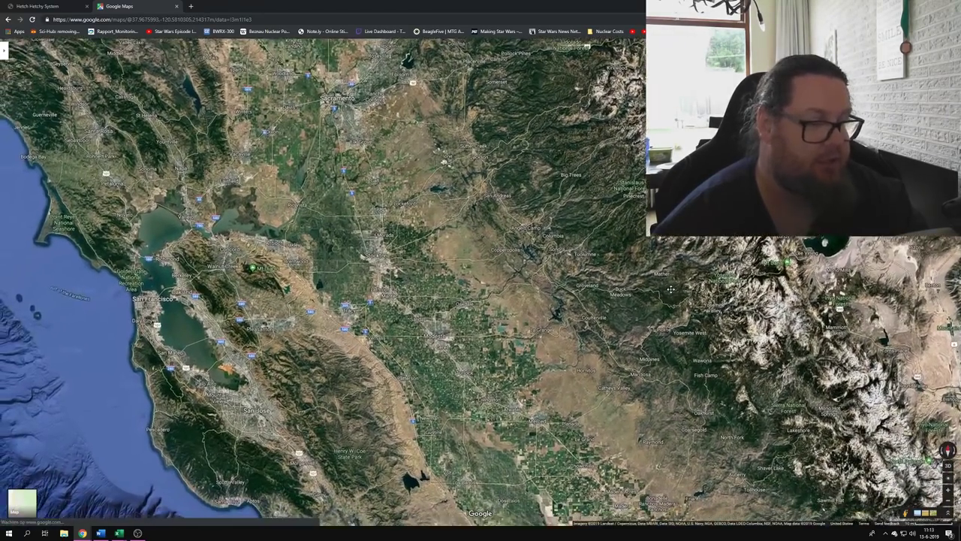
pyautogui.moveTo(671, 288); pyautogui.dragTo(687, 268)
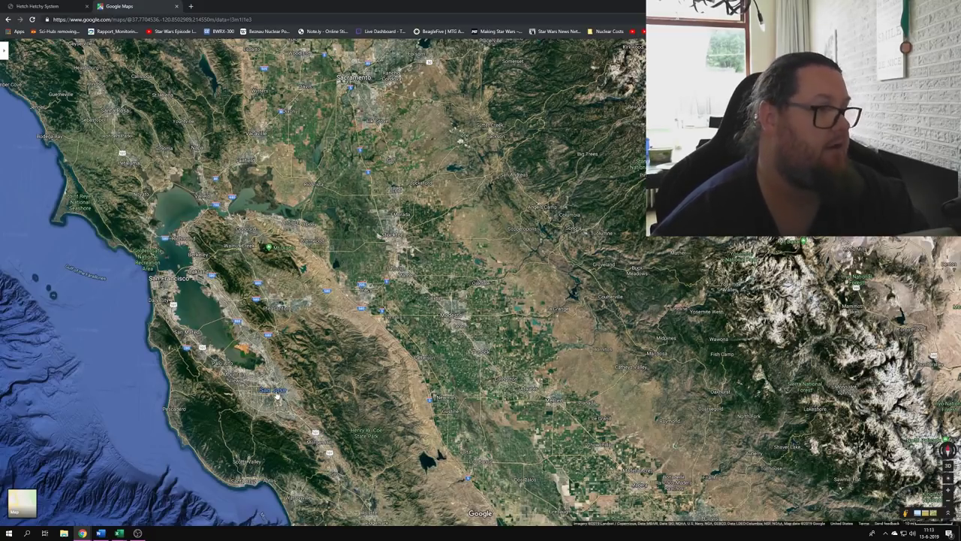
# Step: Switch to the BAWSCA 'Hetch Hetchy System' tab and scroll down its page
pyautogui.click(14, 4)
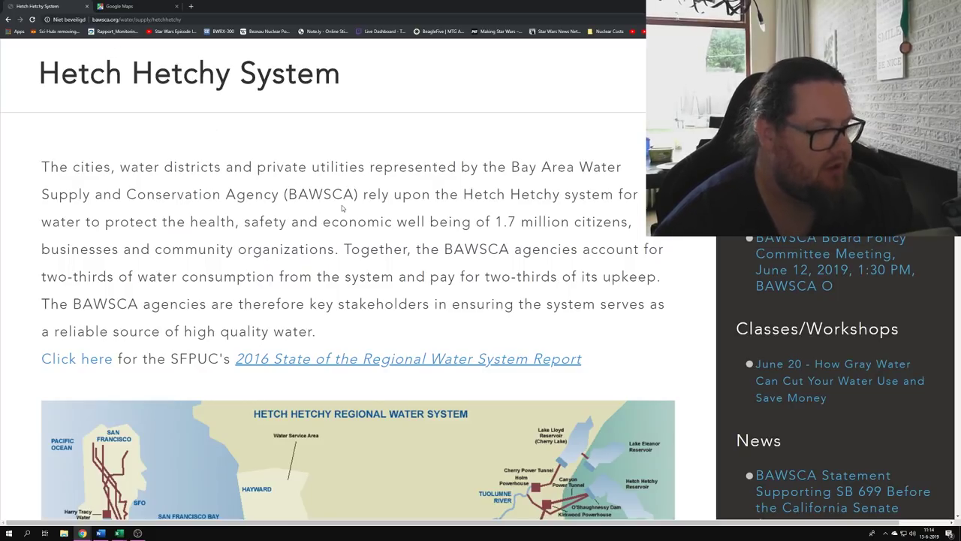
pyautogui.scroll(-3, 344, 209)
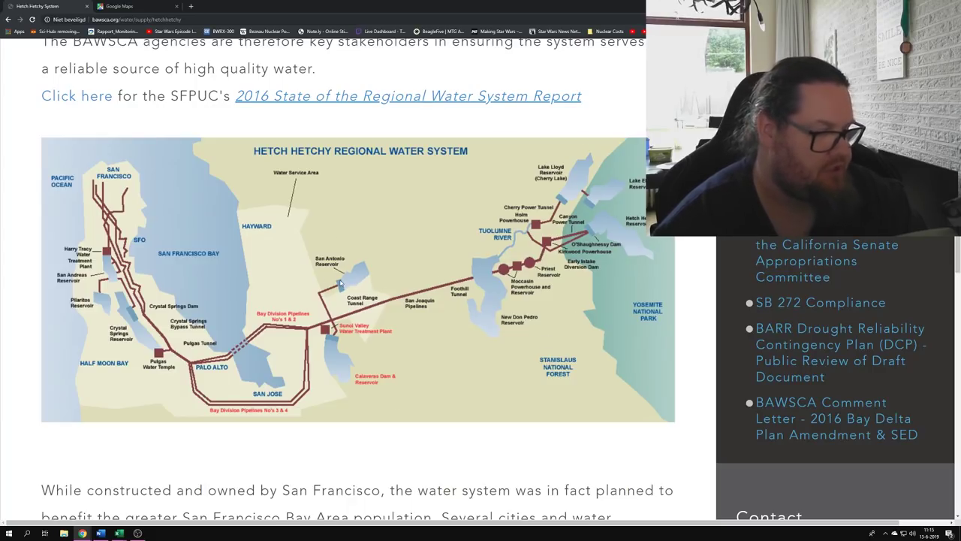
# Step: Scroll the page so the Hetch Hetchy Regional Water System diagram sits fully in view
pyautogui.scroll(-1, 349, 294)
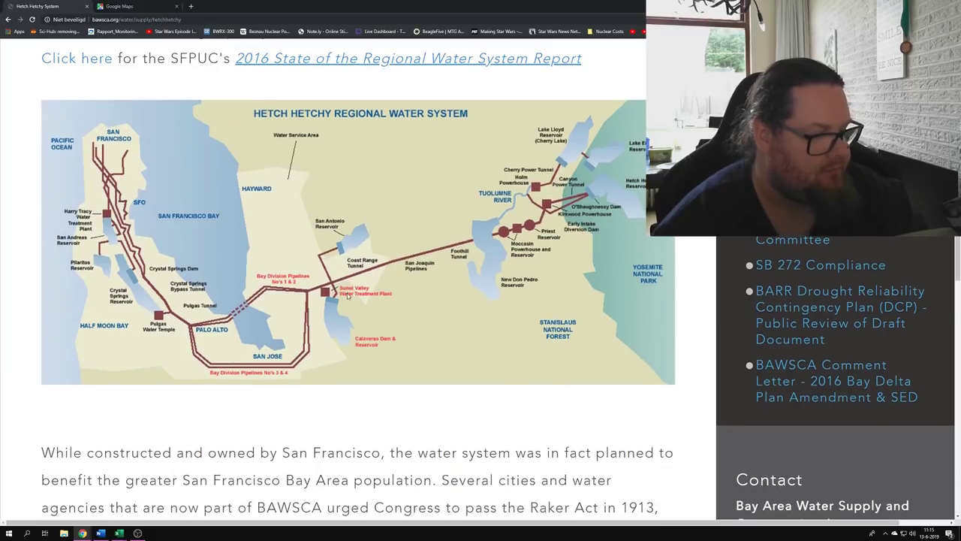
pyautogui.scroll(2, 350, 294)
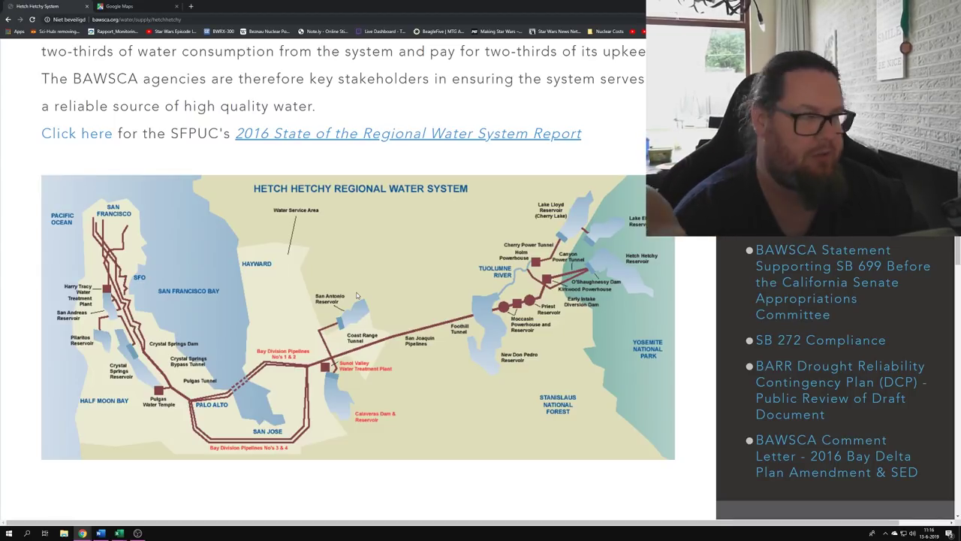
# Step: Search IMSR300 in a new tab and open the Terrestrial Energy IMSR Technology result
pyautogui.click(190, 6)
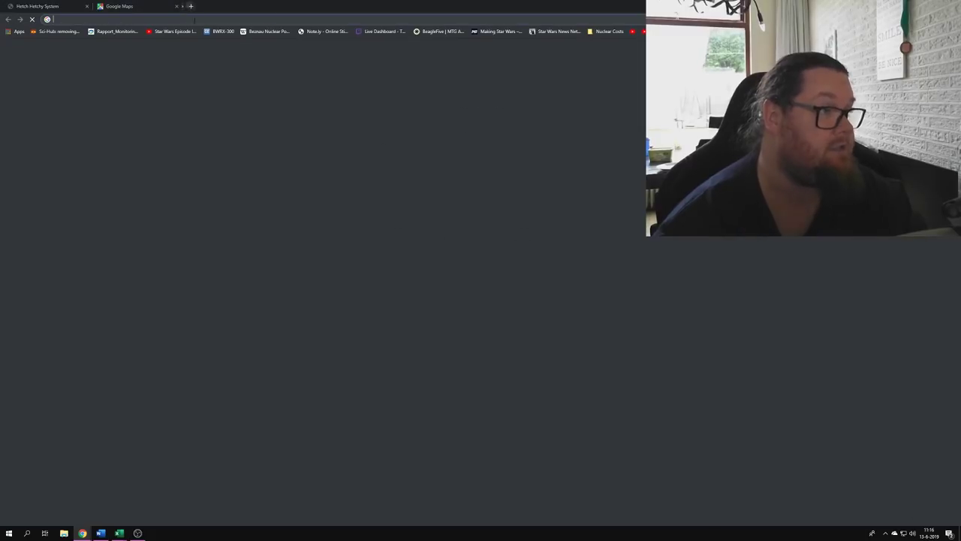
pyautogui.write('IM')
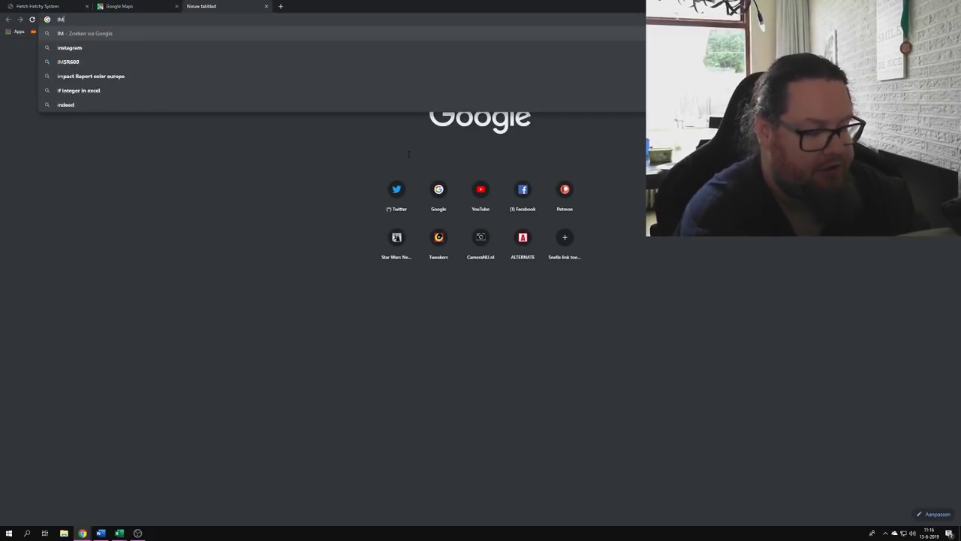
pyautogui.write('SR300')
pyautogui.press('Return')
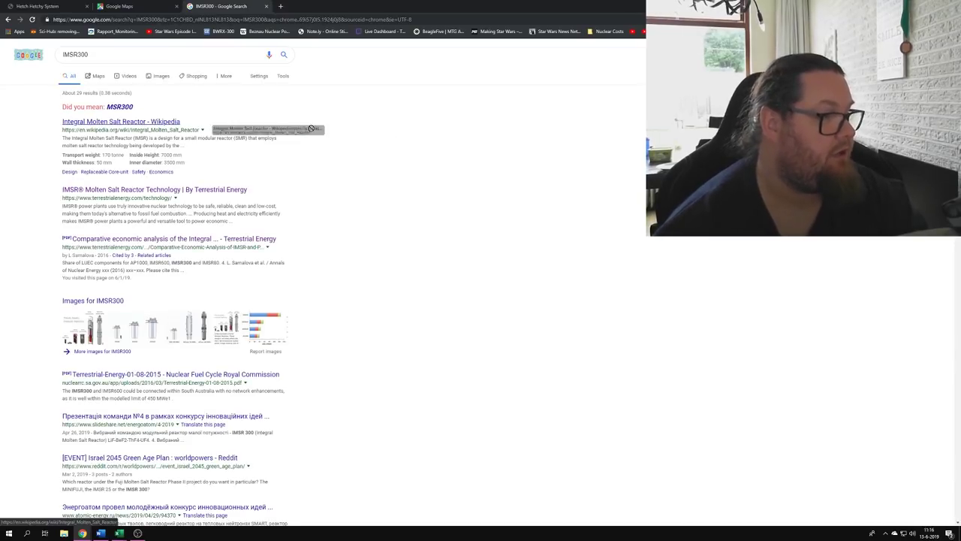
pyautogui.click(216, 189)
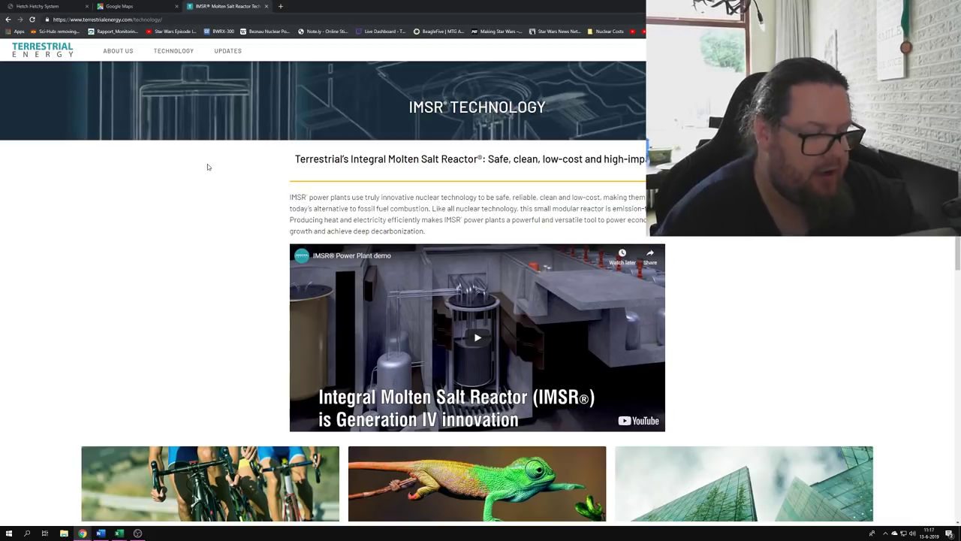
# Step: Skim the IMSR Technology page, then return to the Hetch Hetchy System tab
pyautogui.scroll(-5, 236, 231)
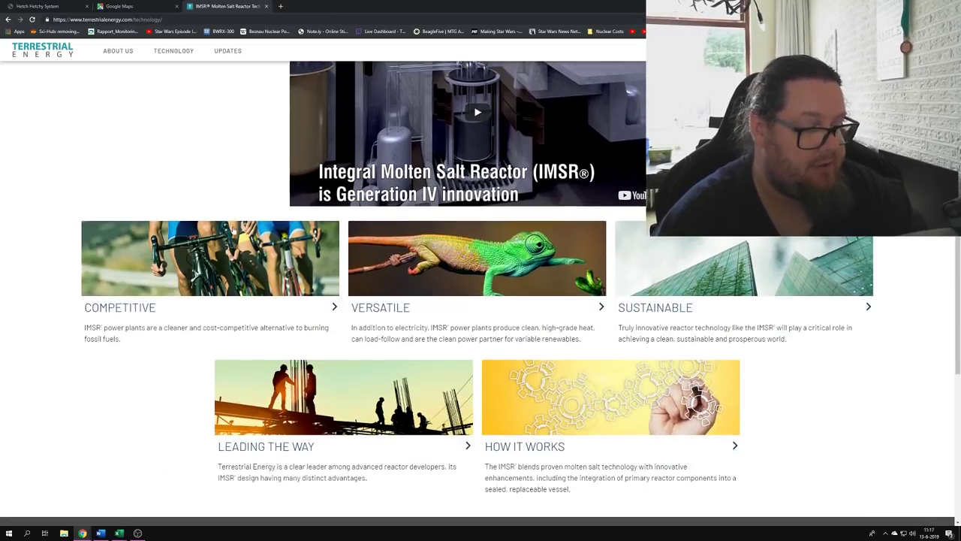
pyautogui.scroll(5, 233, 227)
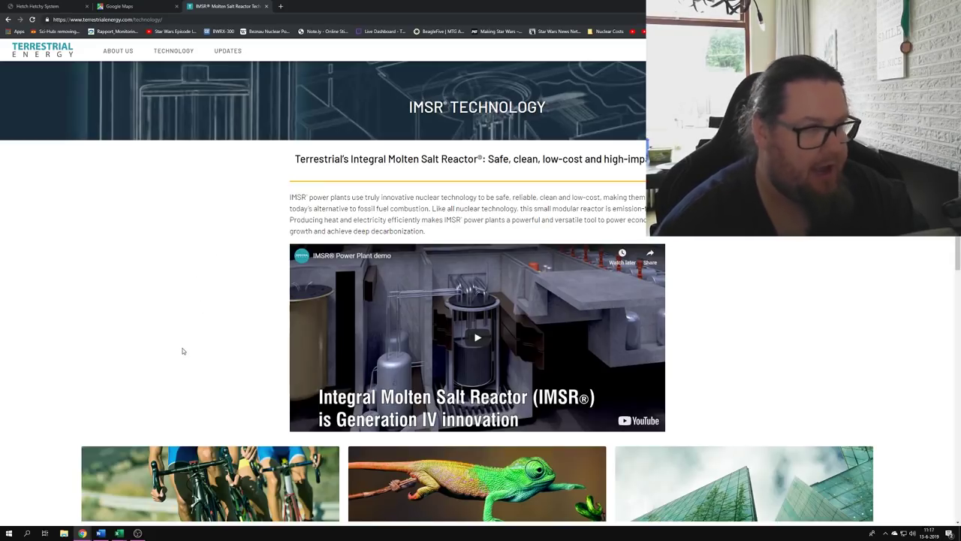
pyautogui.click(39, 6)
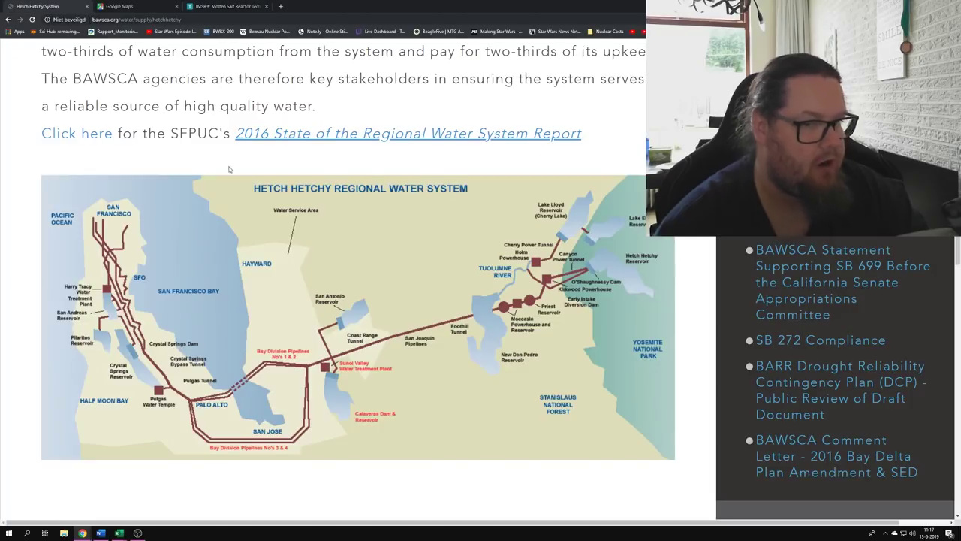
# Step: Scroll to the regional water system paragraph and highlight the 260 million gallons per day delivery sentence
pyautogui.scroll(6, 230, 169)
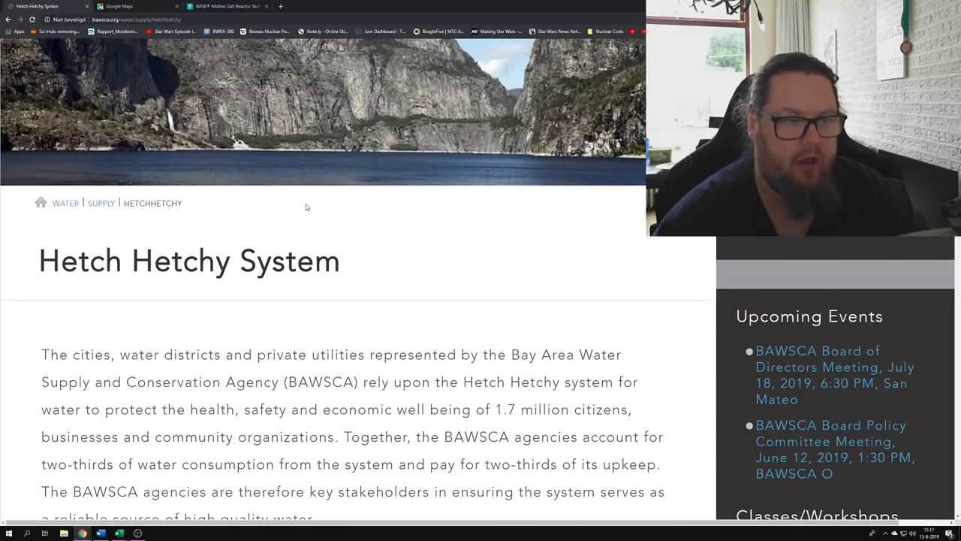
pyautogui.scroll(-3, 305, 207)
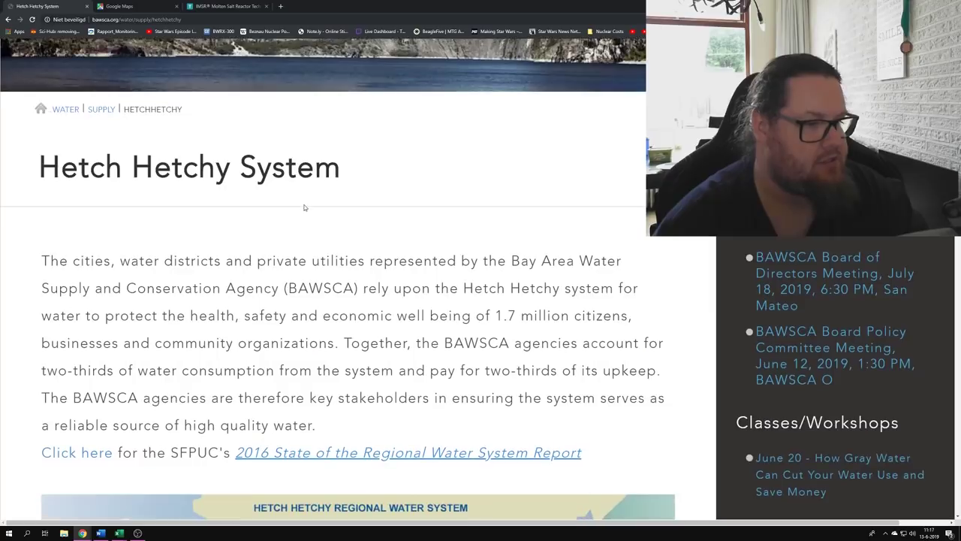
pyautogui.scroll(-10, 305, 207)
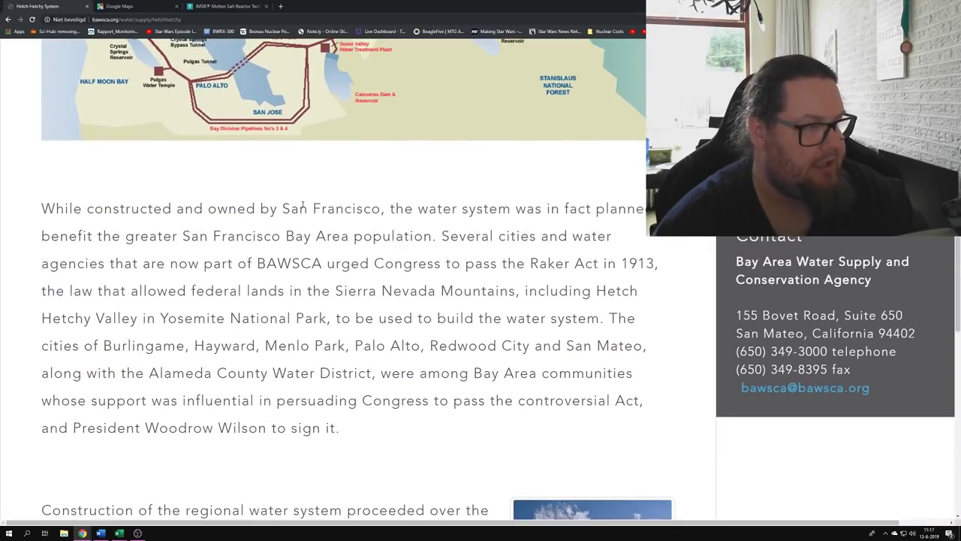
pyautogui.scroll(4, 303, 207)
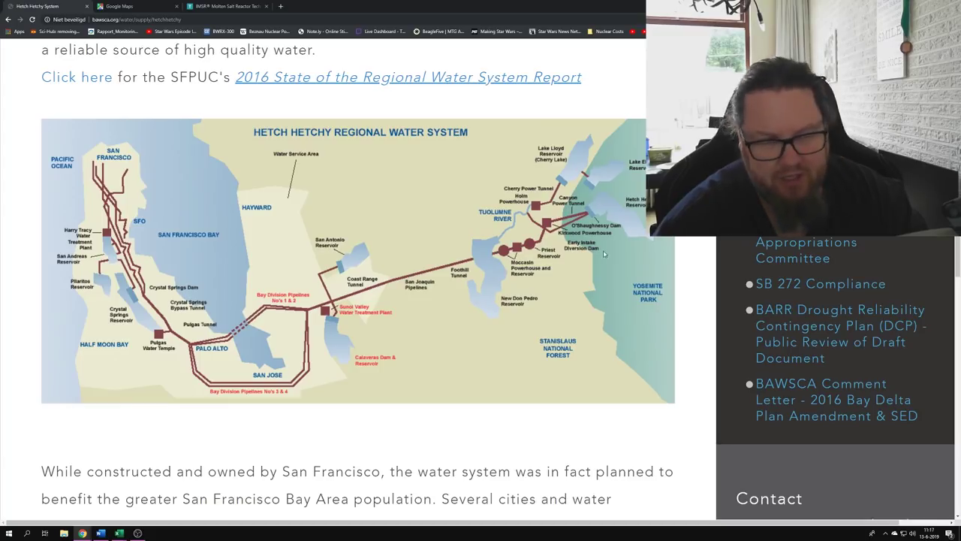
pyautogui.scroll(-1, 159, 284)
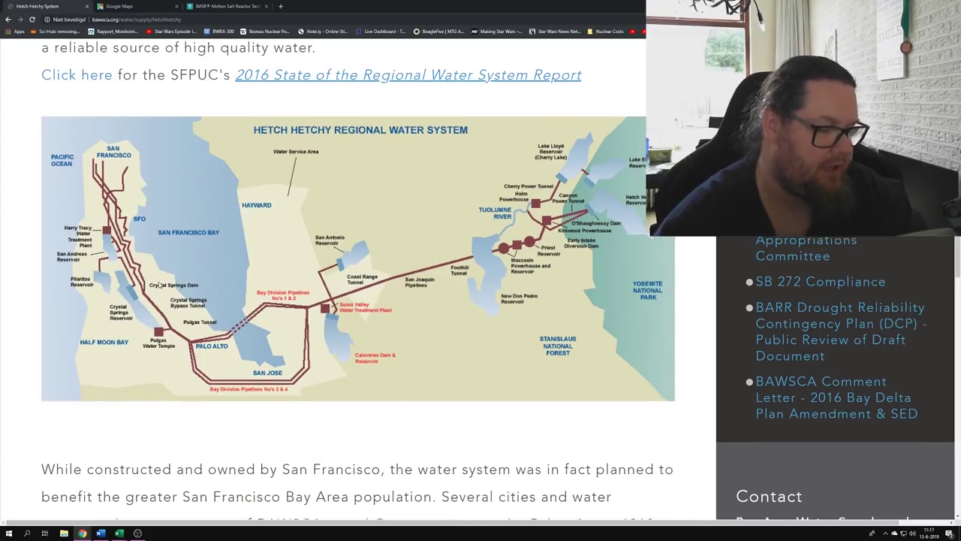
pyautogui.scroll(-10, 159, 284)
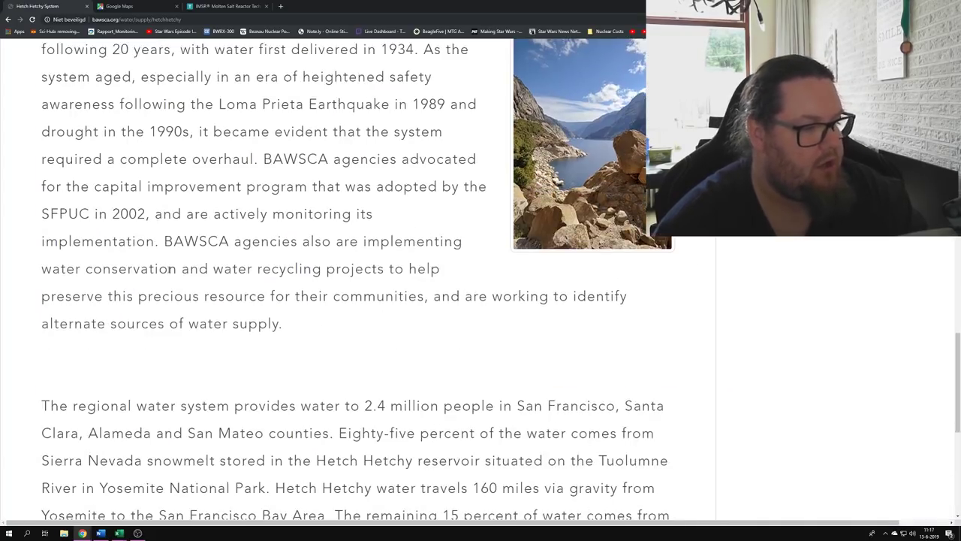
pyautogui.scroll(-3, 172, 268)
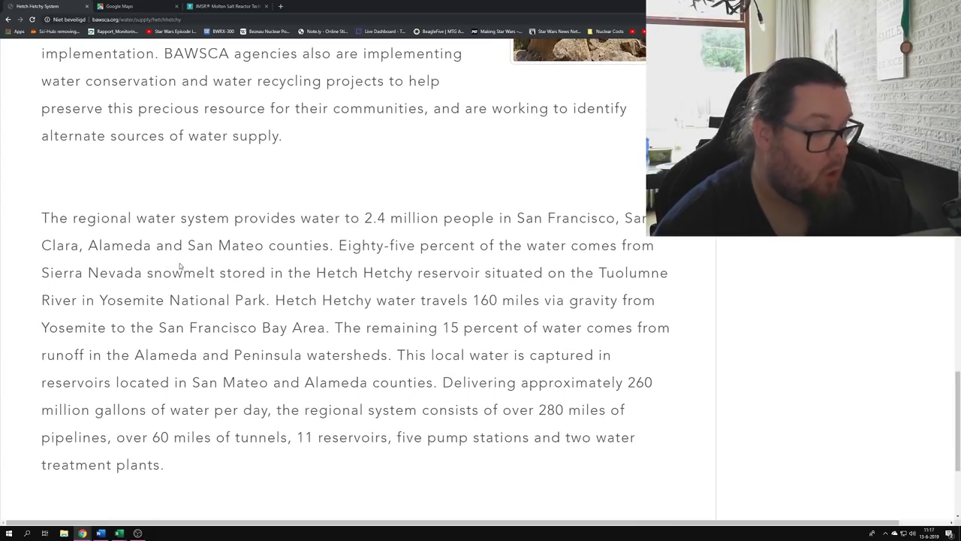
pyautogui.scroll(1, 179, 247)
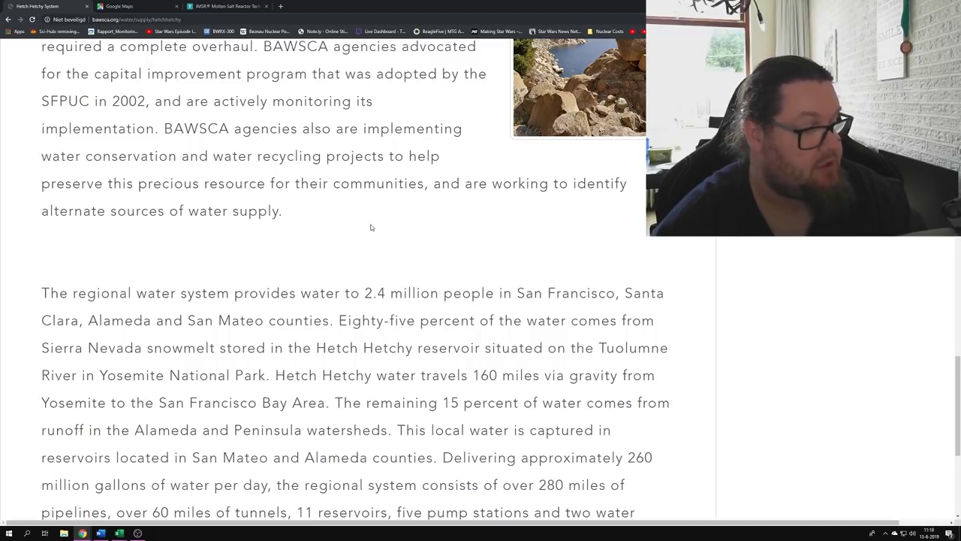
pyautogui.scroll(-1, 372, 224)
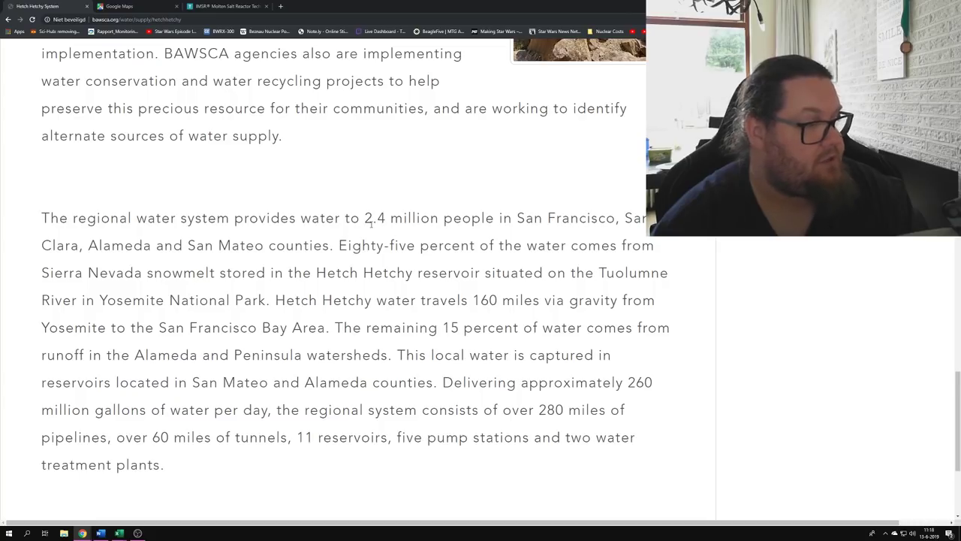
pyautogui.scroll(-1, 370, 224)
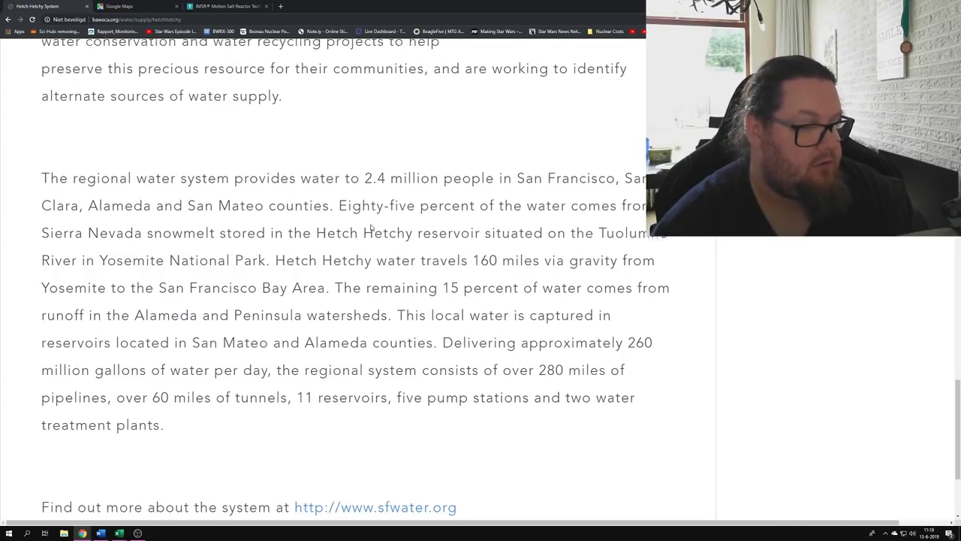
pyautogui.scroll(-1, 371, 224)
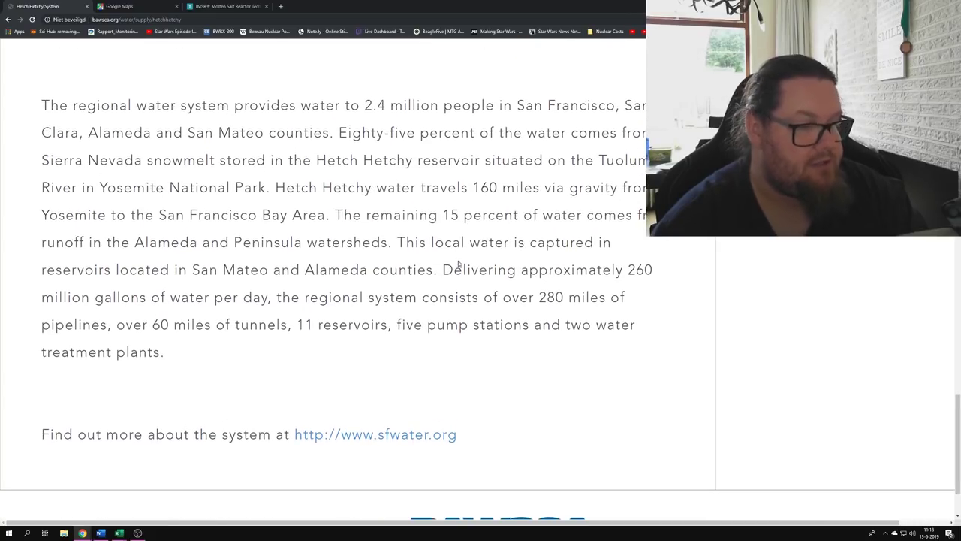
pyautogui.moveTo(453, 270)
pyautogui.mouseDown()
pyautogui.moveTo(613, 271)
pyautogui.moveTo(652, 283)
pyautogui.moveTo(657, 270)
pyautogui.mouseUp()
pyautogui.click(710, 286)
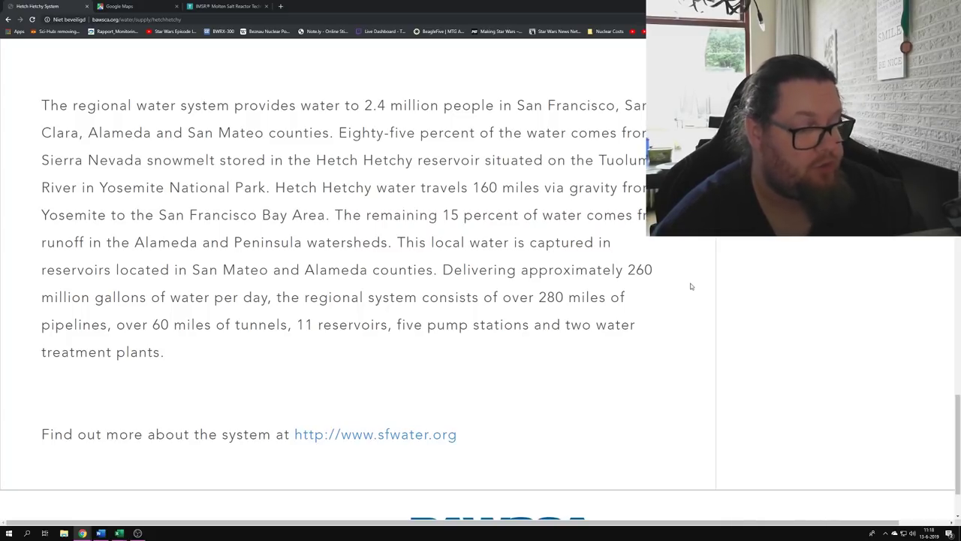
# Step: Switch to the HETSCH HETCHY Excel workbook from the taskbar
pyautogui.scroll(3, 686, 284)
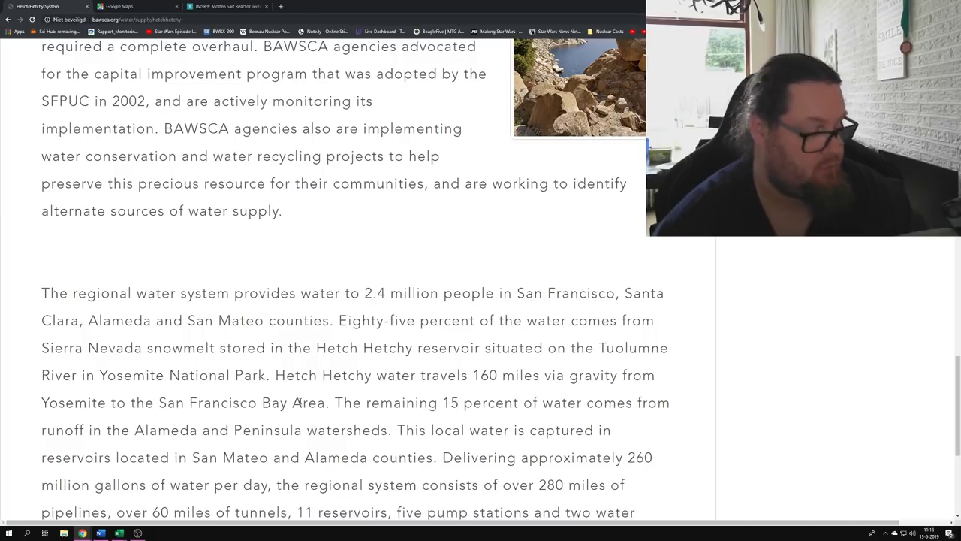
pyautogui.moveTo(119, 532)
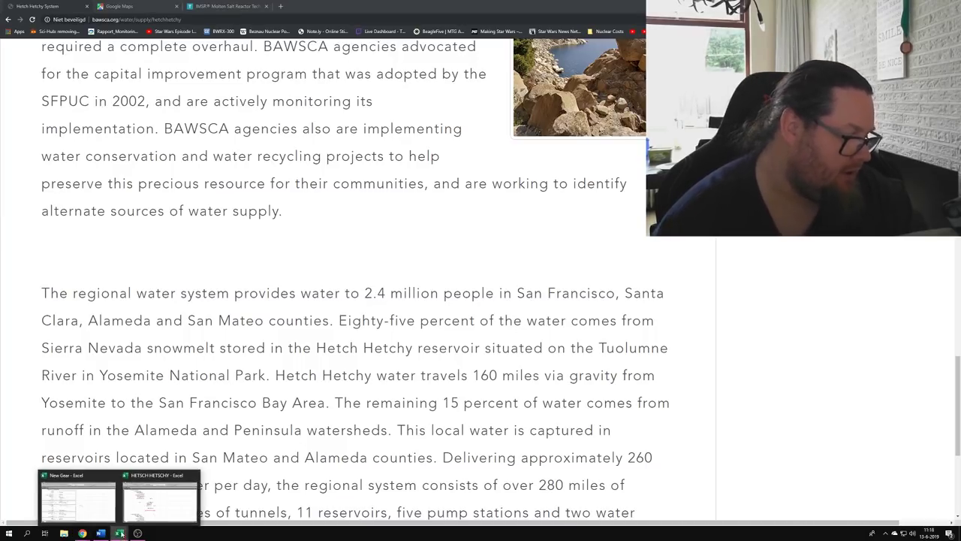
pyautogui.click(151, 501)
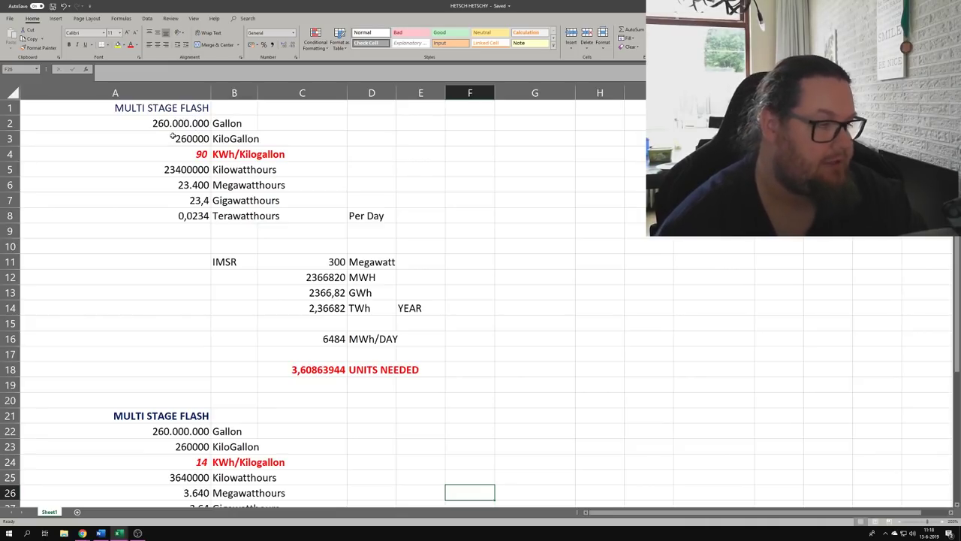
pyautogui.click(149, 109)
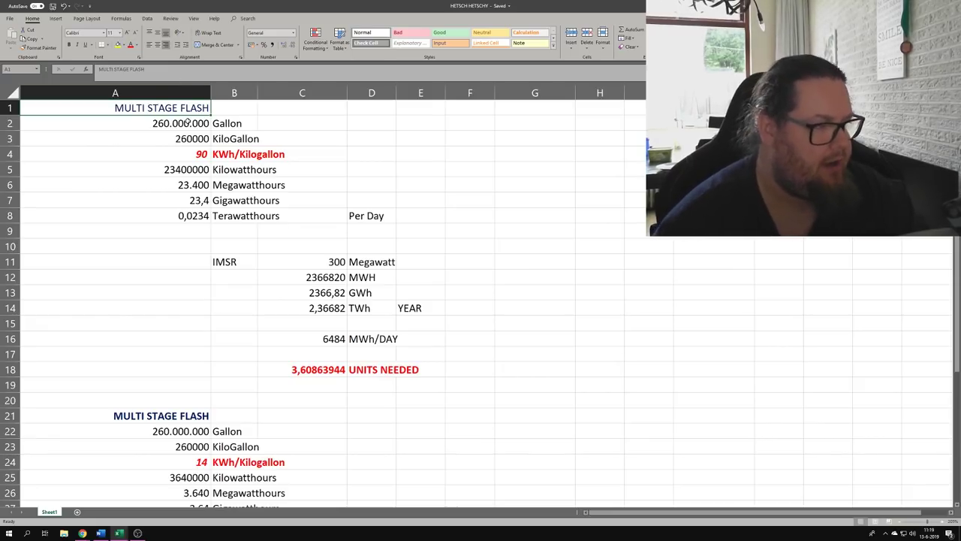
pyautogui.click(183, 153)
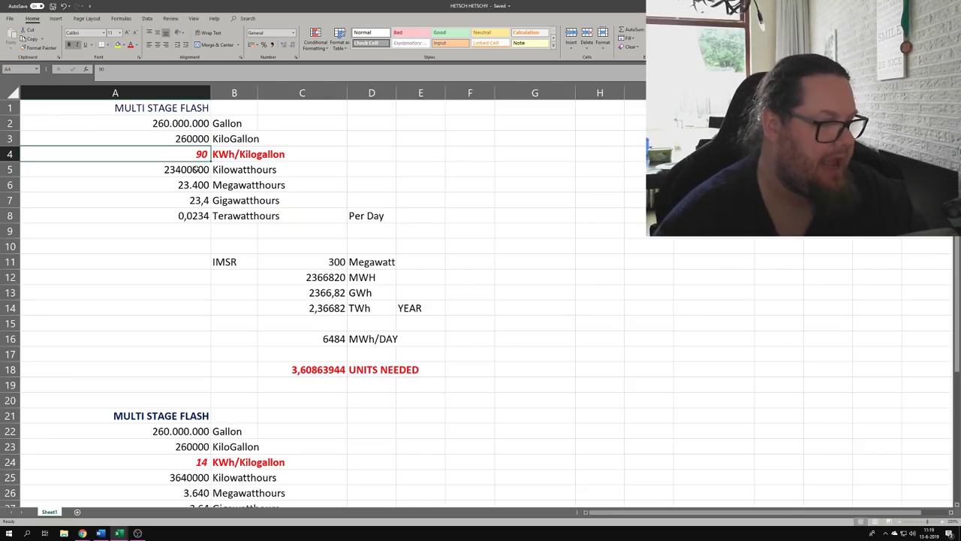
pyautogui.click(197, 169)
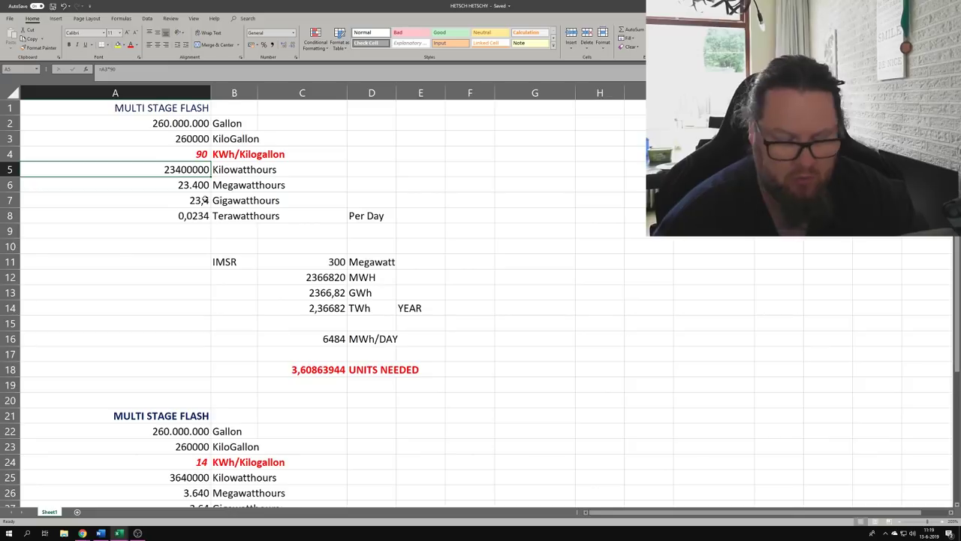
pyautogui.click(190, 185)
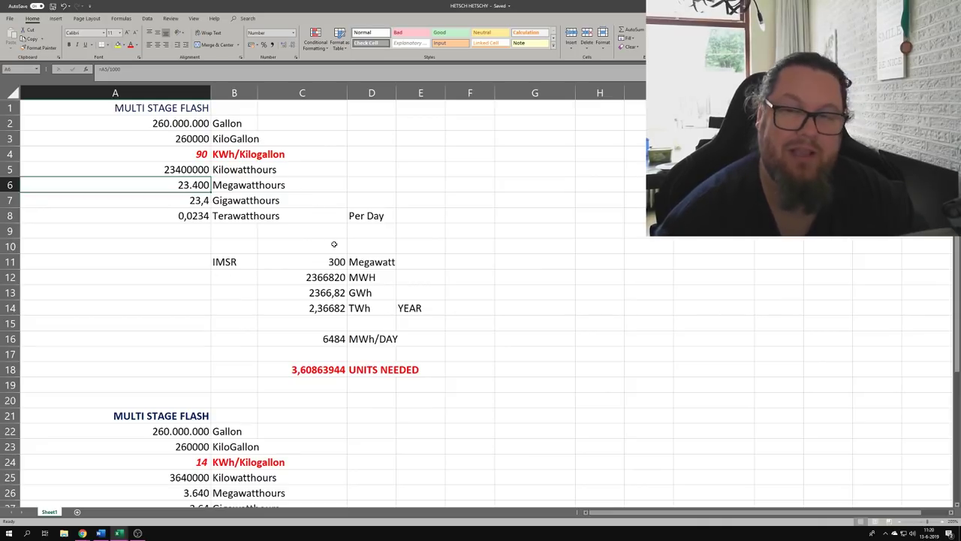
pyautogui.click(323, 278)
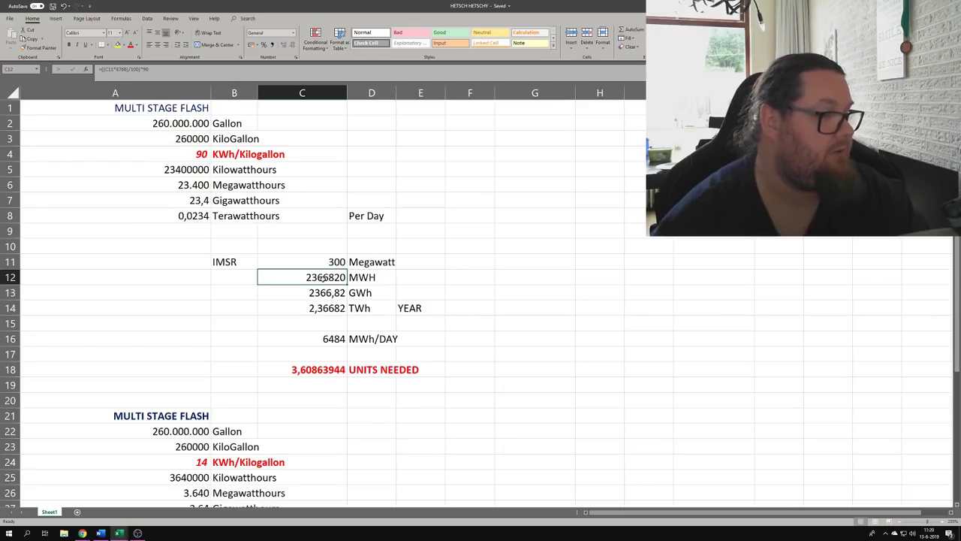
pyautogui.click(324, 293)
pyautogui.click(330, 341)
pyautogui.click(575, 310)
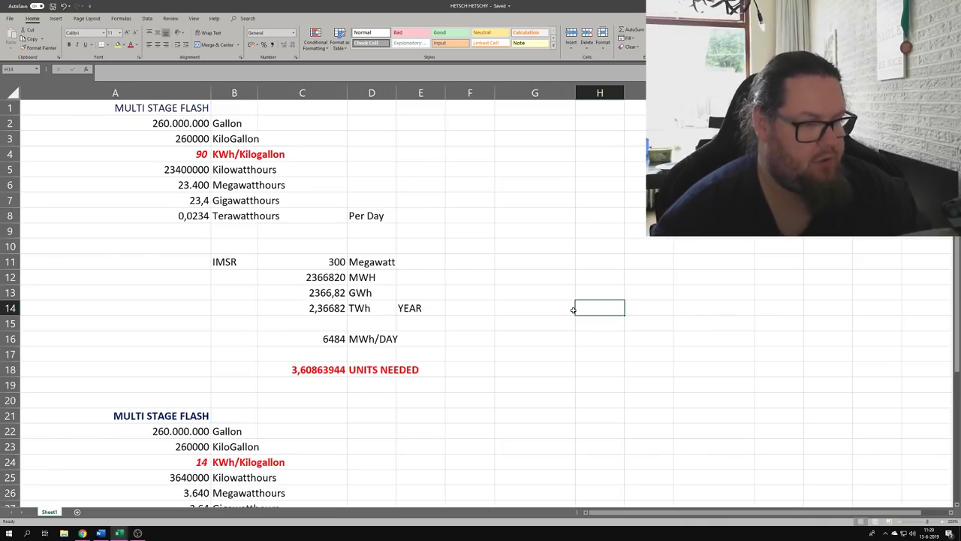
pyautogui.click(201, 185)
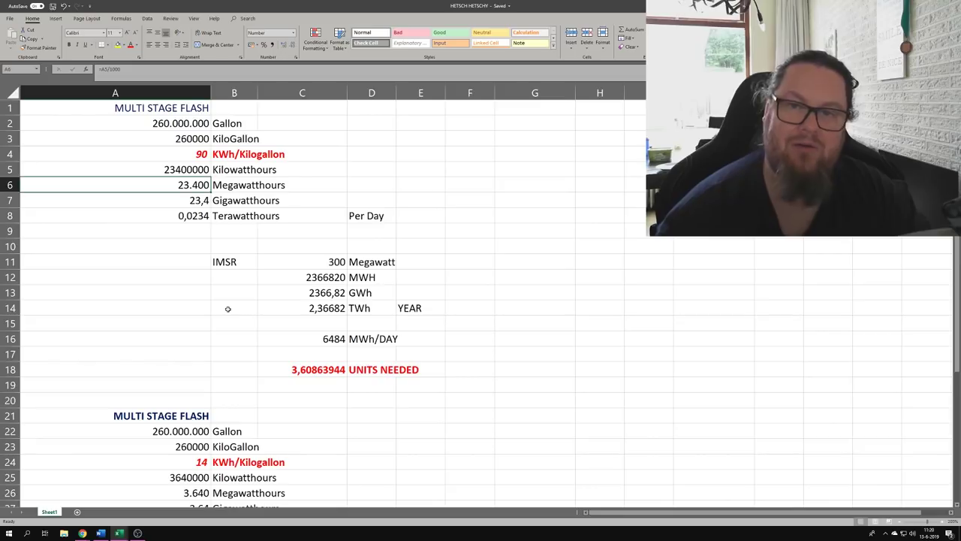
pyautogui.click(336, 387)
pyautogui.click(327, 373)
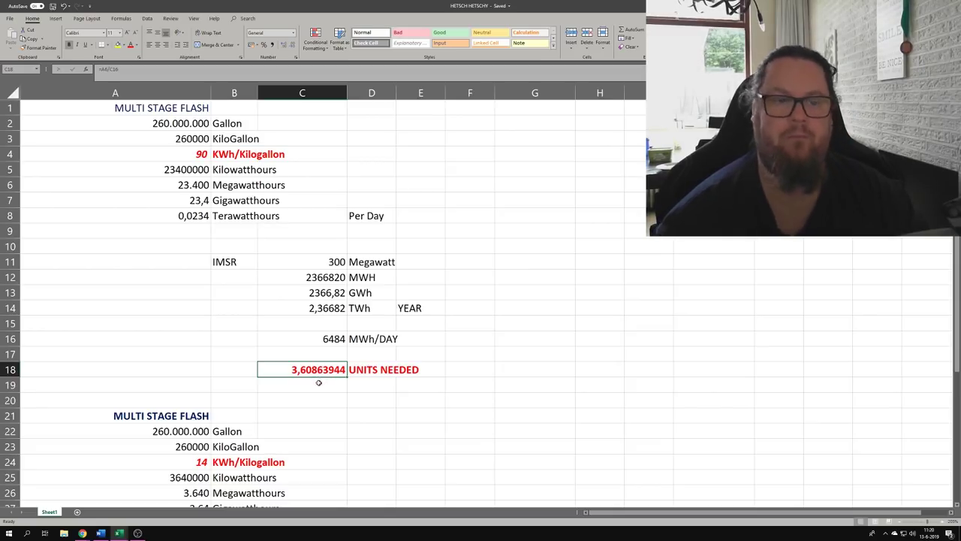
pyautogui.click(147, 413)
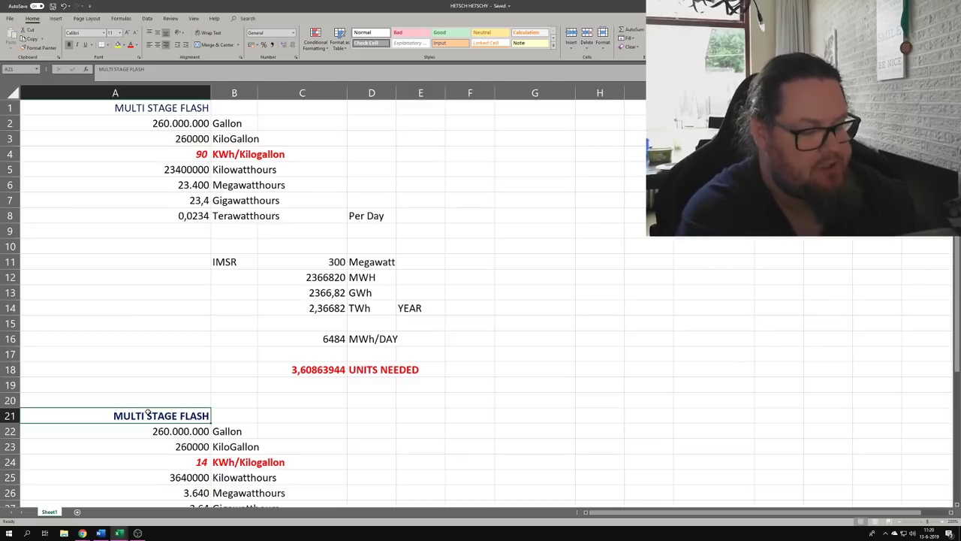
# Step: Replace the A21 heading MULTI STAGE FLASH with 'Reverse osmosis'
pyautogui.write('Re')
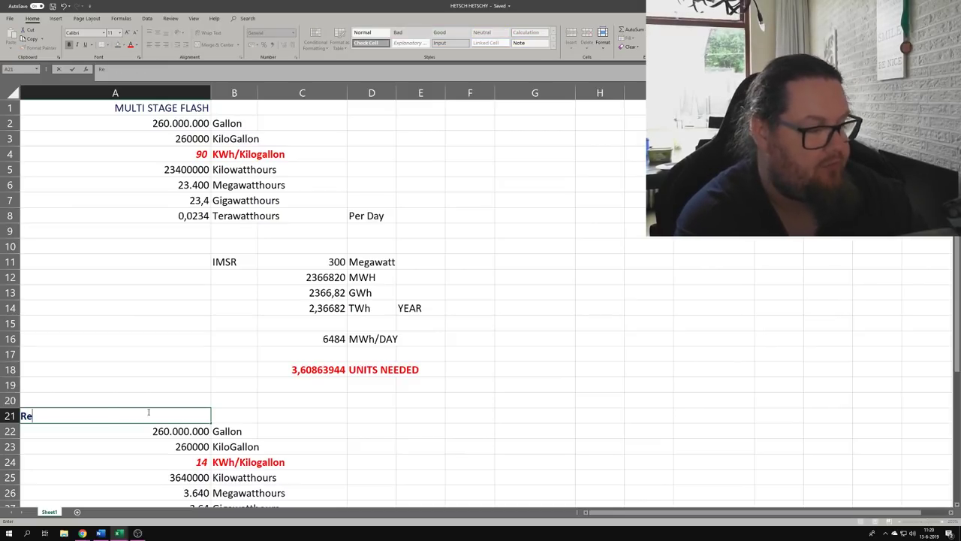
pyautogui.write('verse osmosis')
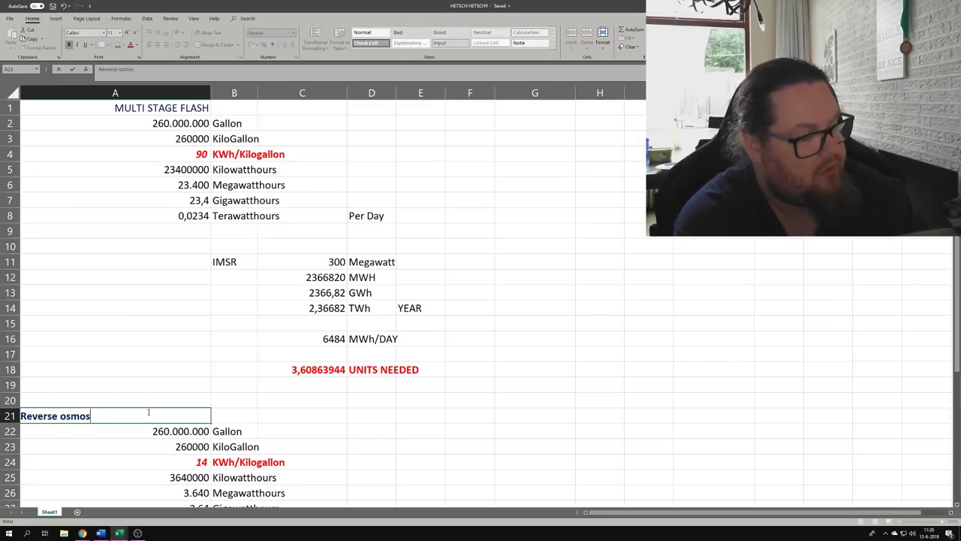
pyautogui.press('Return')
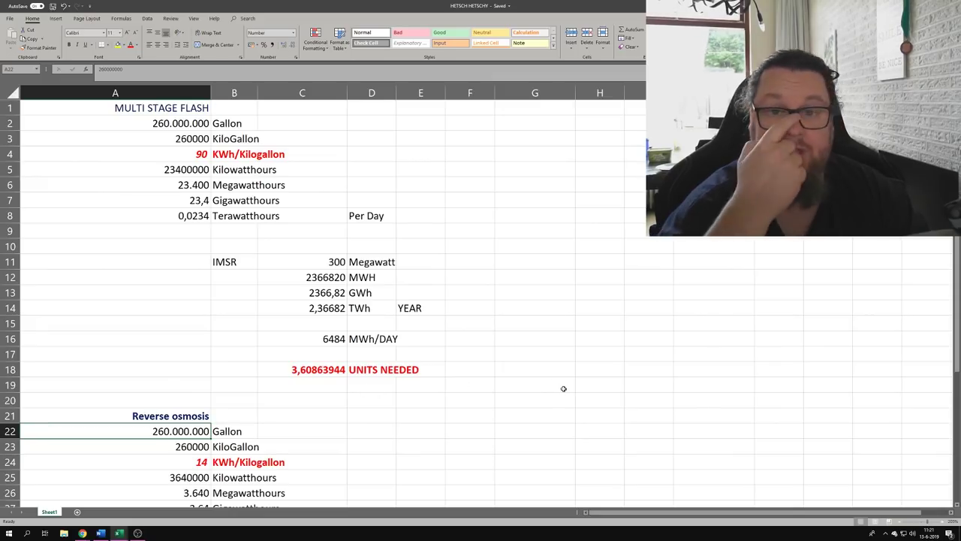
pyautogui.scroll(-5, 563, 388)
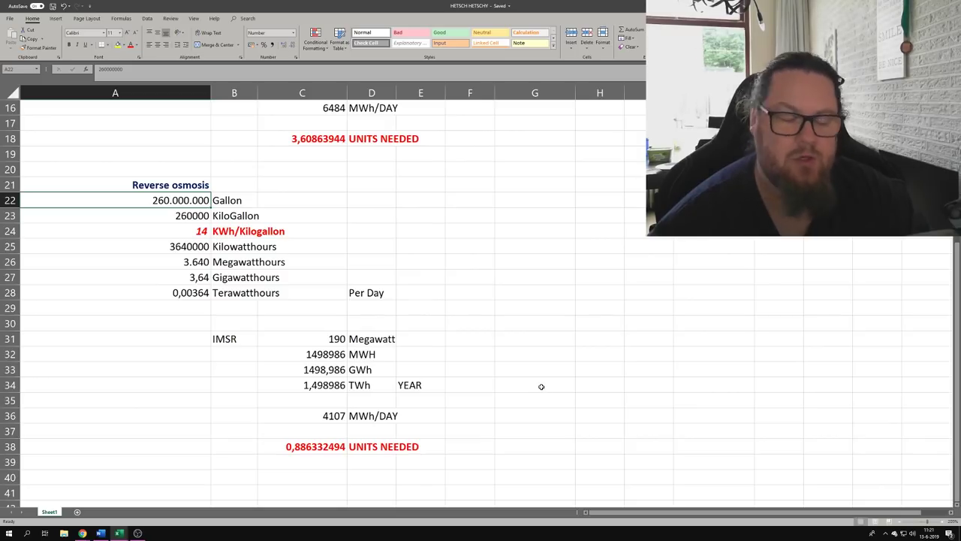
pyautogui.click(194, 234)
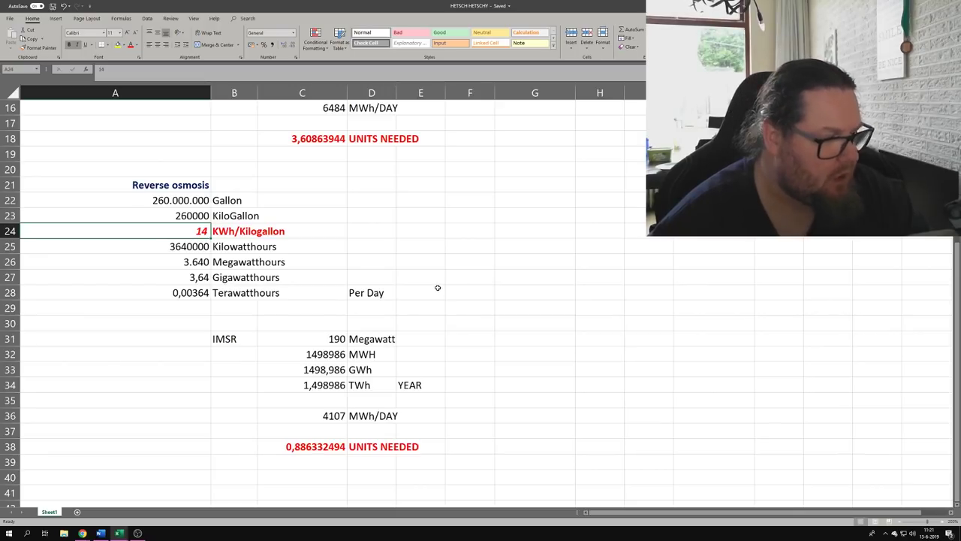
pyautogui.click(203, 261)
pyautogui.scroll(5, 369, 273)
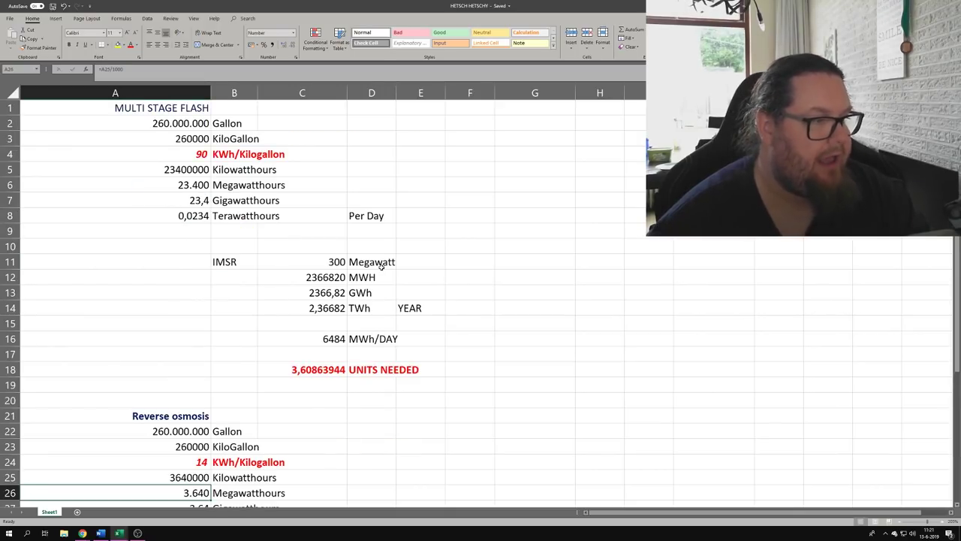
pyautogui.scroll(-7, 381, 266)
pyautogui.scroll(5, 375, 265)
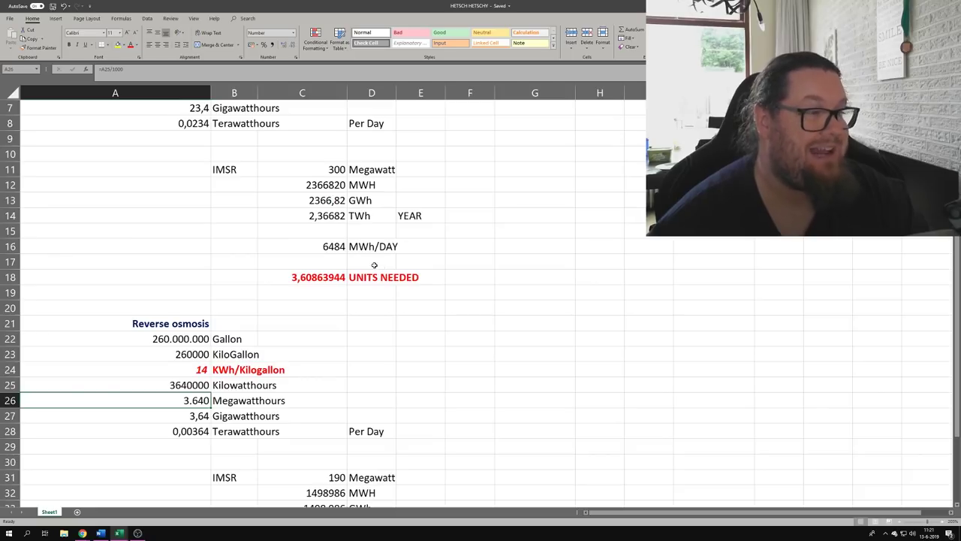
pyautogui.scroll(1, 373, 264)
pyautogui.scroll(1, 212, 153)
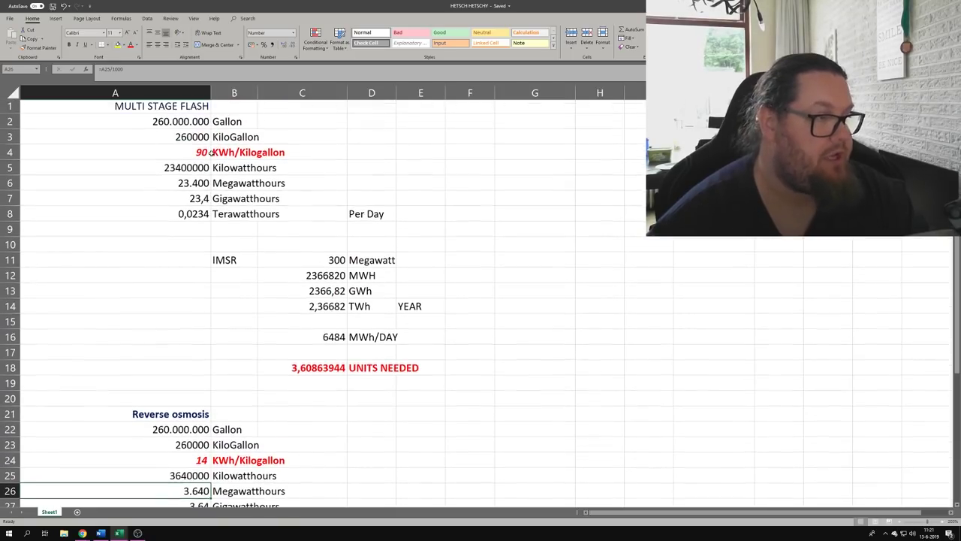
pyautogui.click(167, 183)
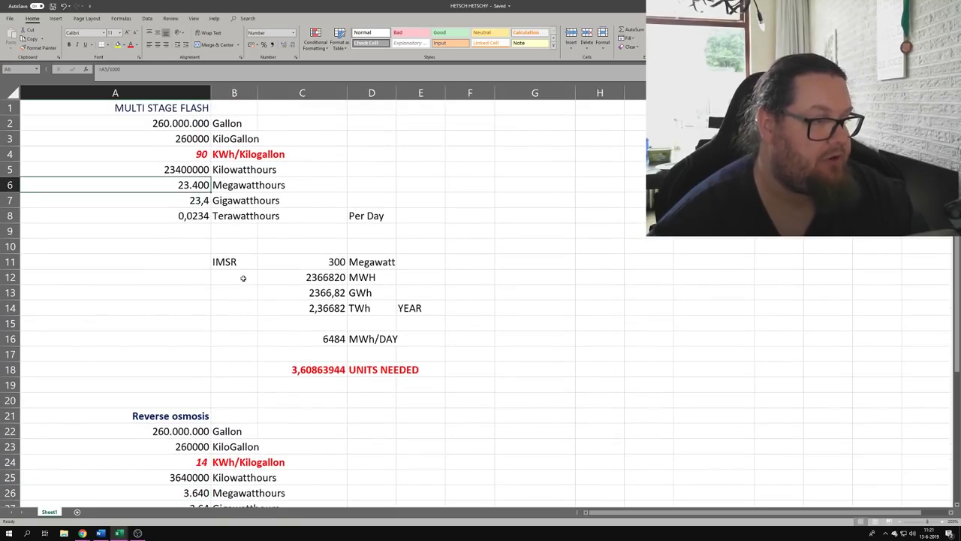
pyautogui.scroll(-2, 269, 291)
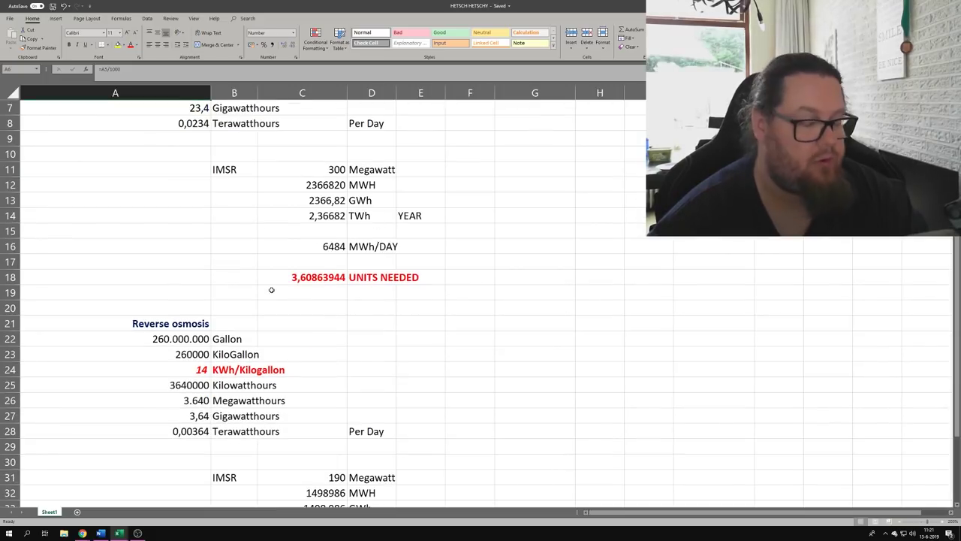
pyautogui.scroll(2, 270, 289)
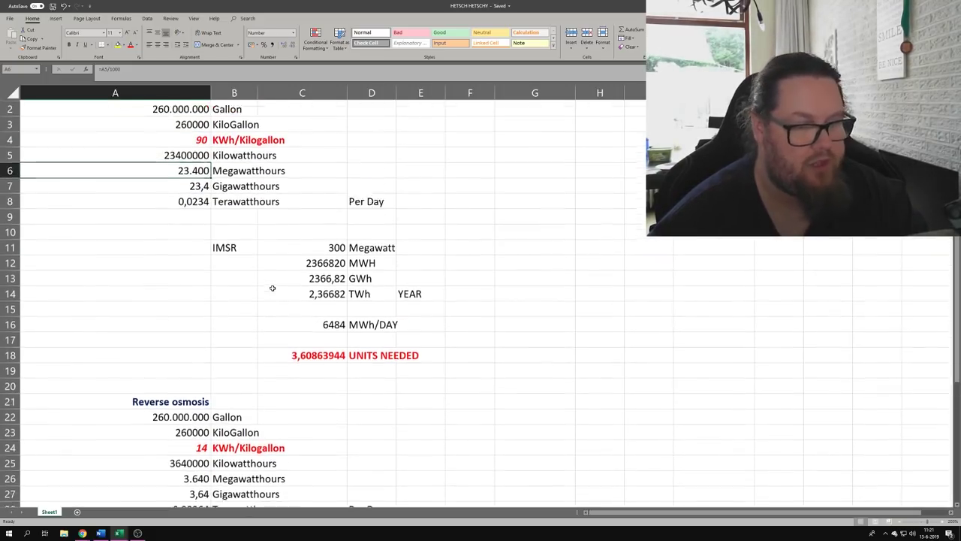
pyautogui.scroll(-6, 273, 286)
pyautogui.scroll(1, 248, 278)
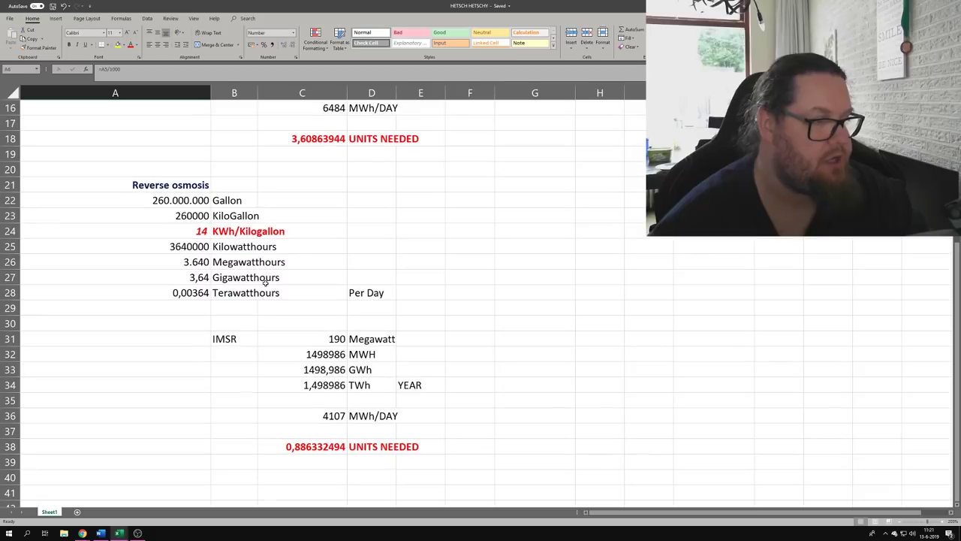
pyautogui.click(199, 265)
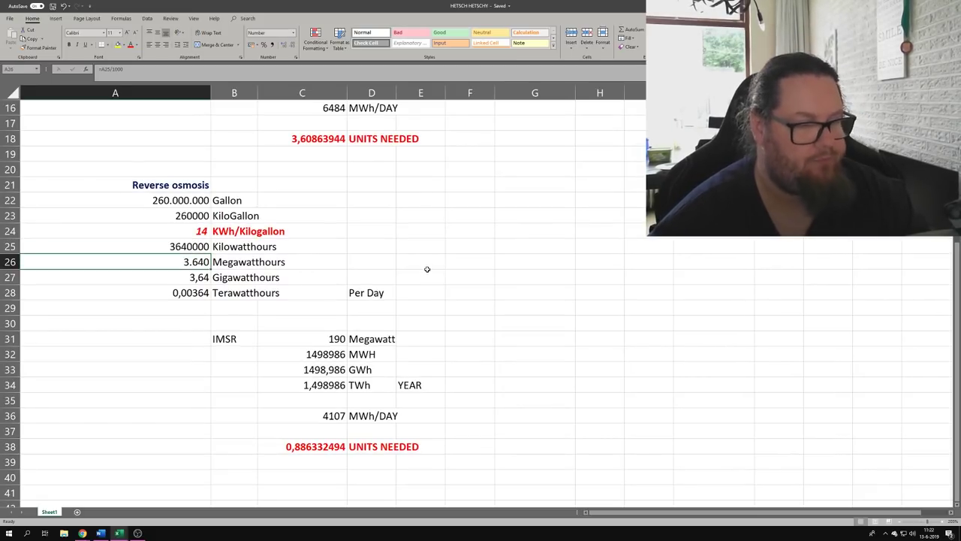
# Step: Inspect the reverse osmosis MWh/DAY formula in C36 and the UNITS NEEDED formula in C38
pyautogui.click(329, 416)
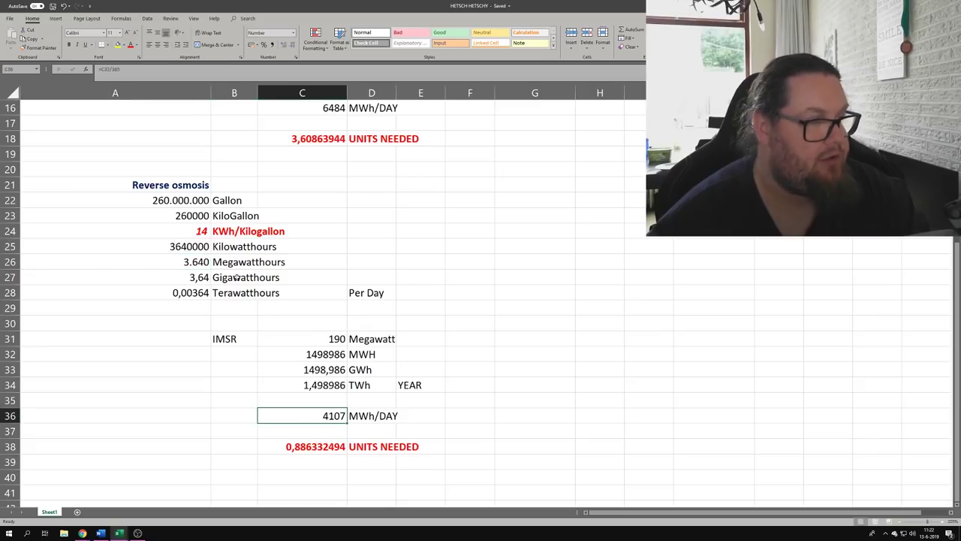
pyautogui.click(136, 72)
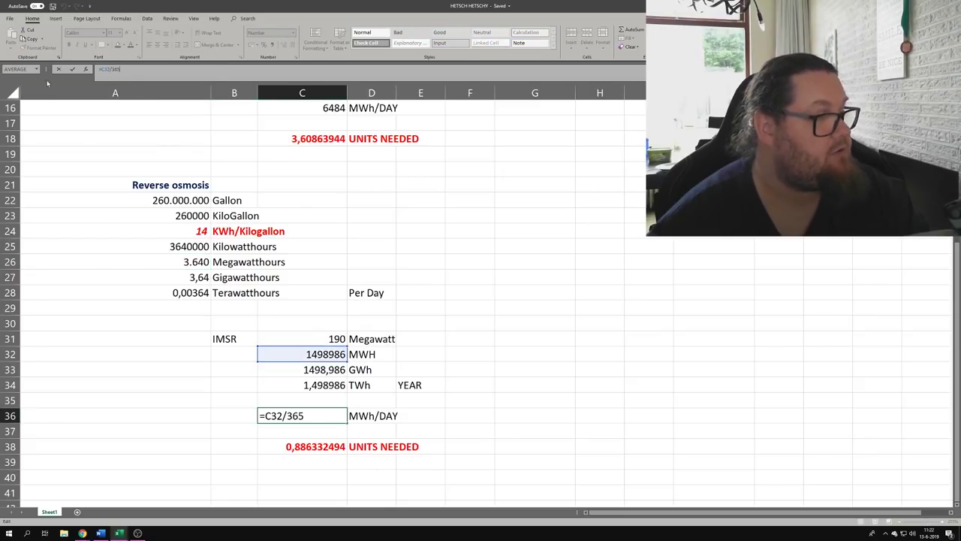
pyautogui.press('Escape')
pyautogui.click(299, 446)
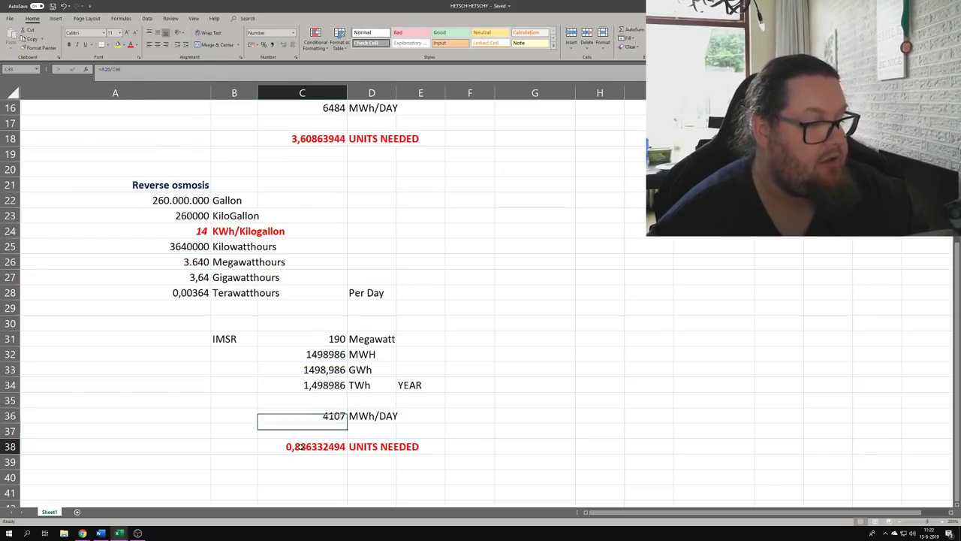
pyautogui.doubleClick(299, 446)
pyautogui.scroll(-2, 455, 296)
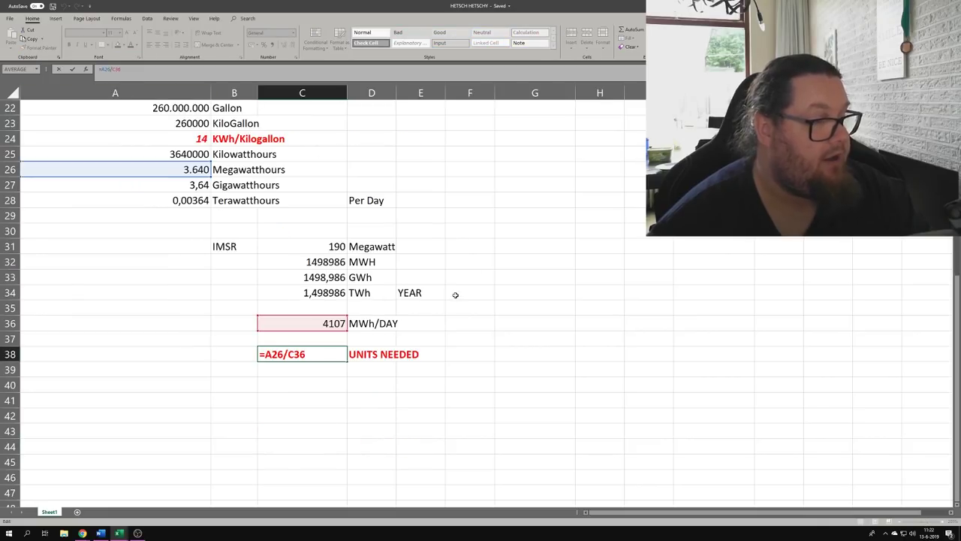
pyautogui.scroll(1, 298, 273)
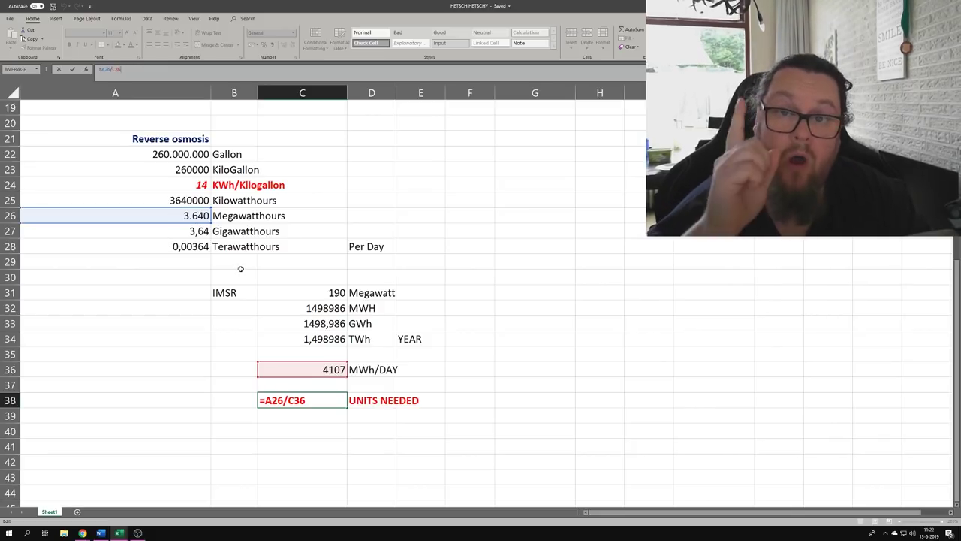
pyautogui.hotkey('ctrl', 'Return')
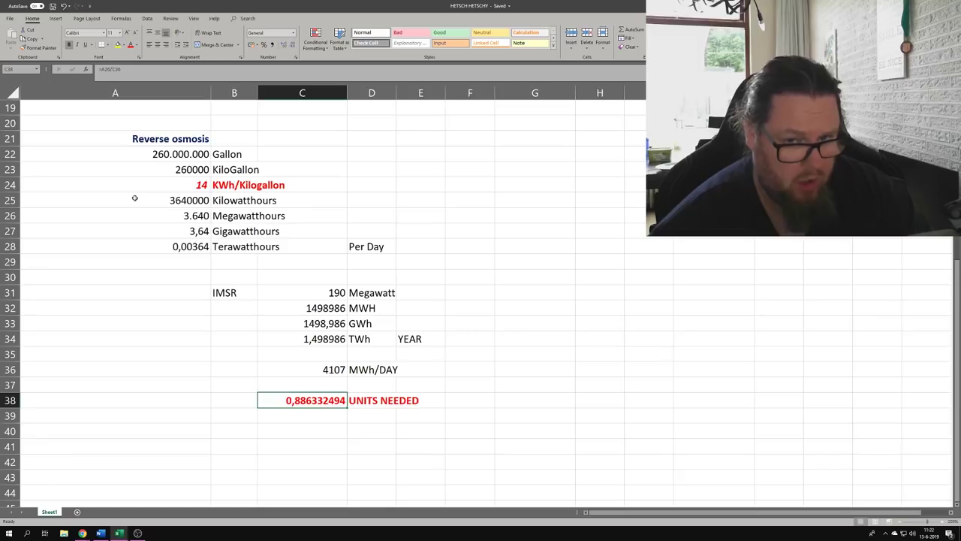
# Step: Scroll through both calculation blocks, then bring up the Chrome window previews
pyautogui.scroll(6, 136, 198)
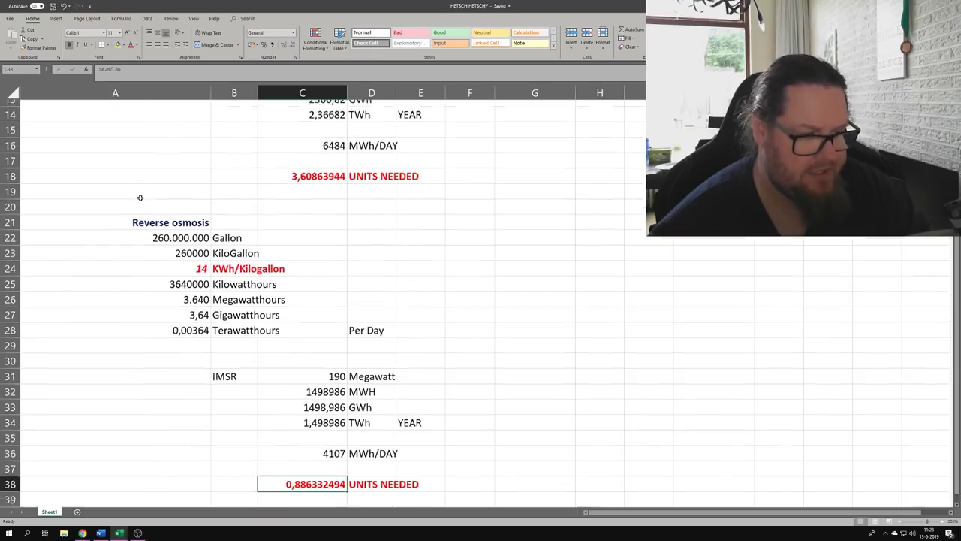
pyautogui.scroll(-2, 140, 197)
pyautogui.scroll(3, 139, 198)
pyautogui.scroll(-2, 139, 198)
pyautogui.scroll(2, 140, 197)
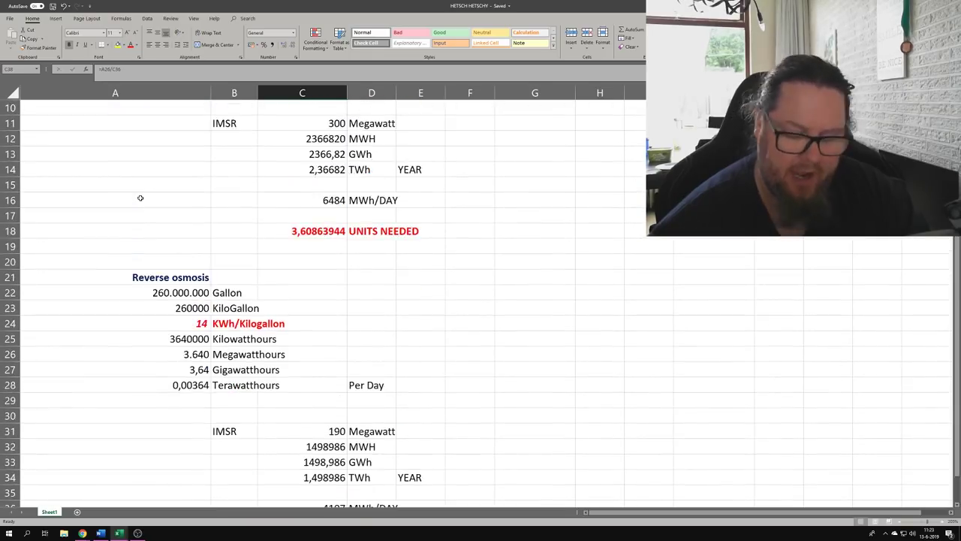
pyautogui.scroll(3, 140, 198)
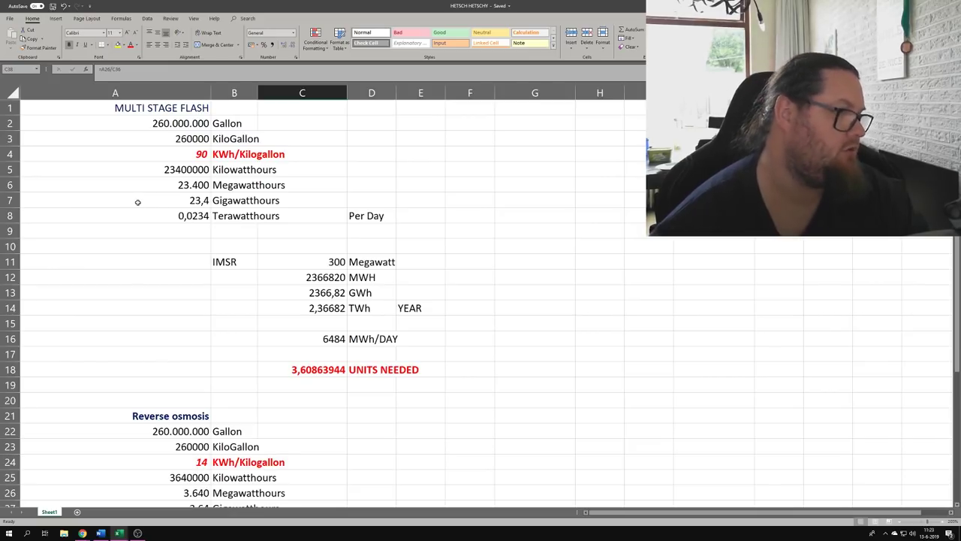
pyautogui.scroll(-5, 139, 200)
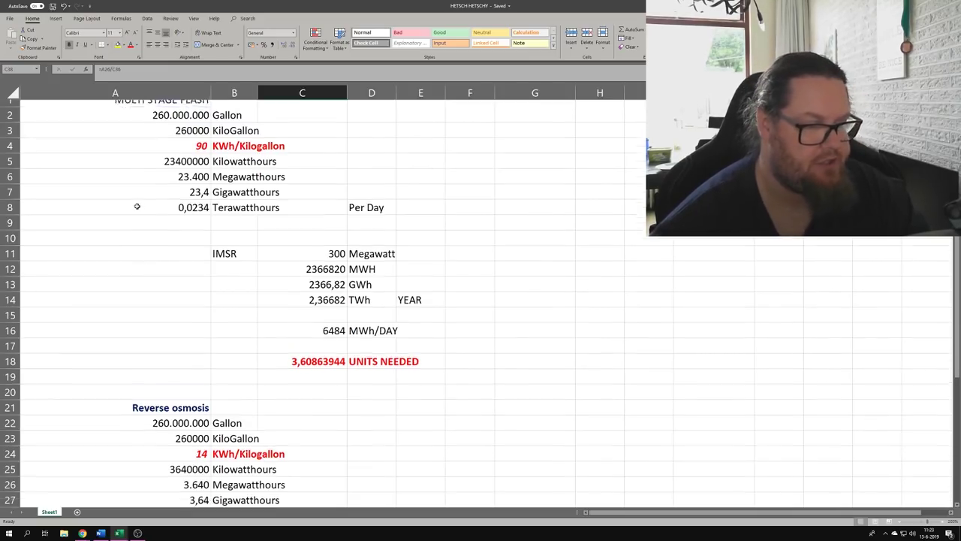
pyautogui.scroll(2, 137, 208)
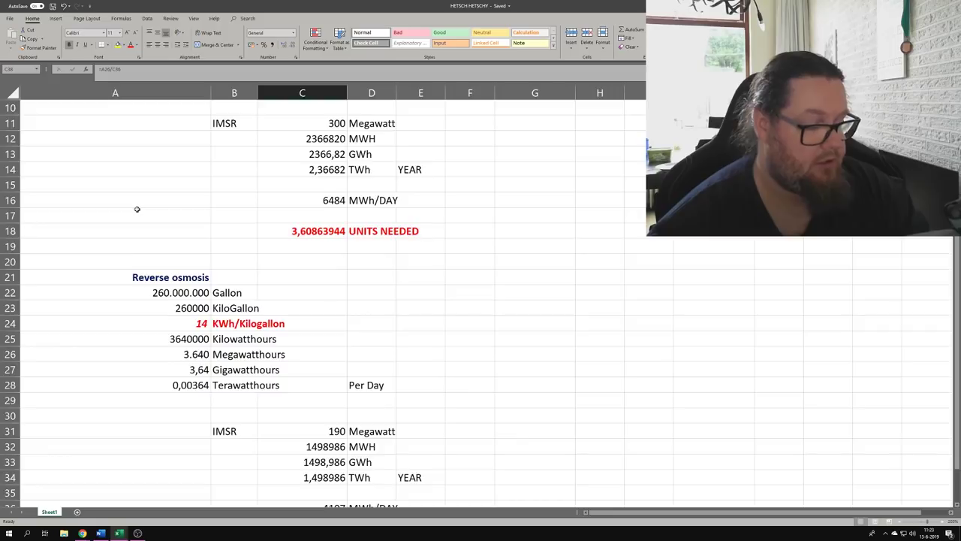
pyautogui.scroll(-1, 137, 208)
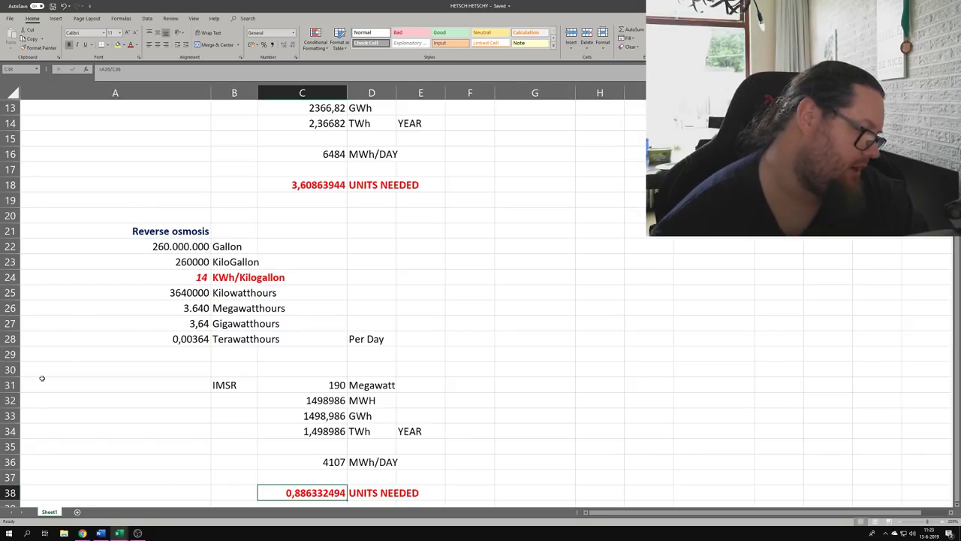
pyautogui.click(83, 533)
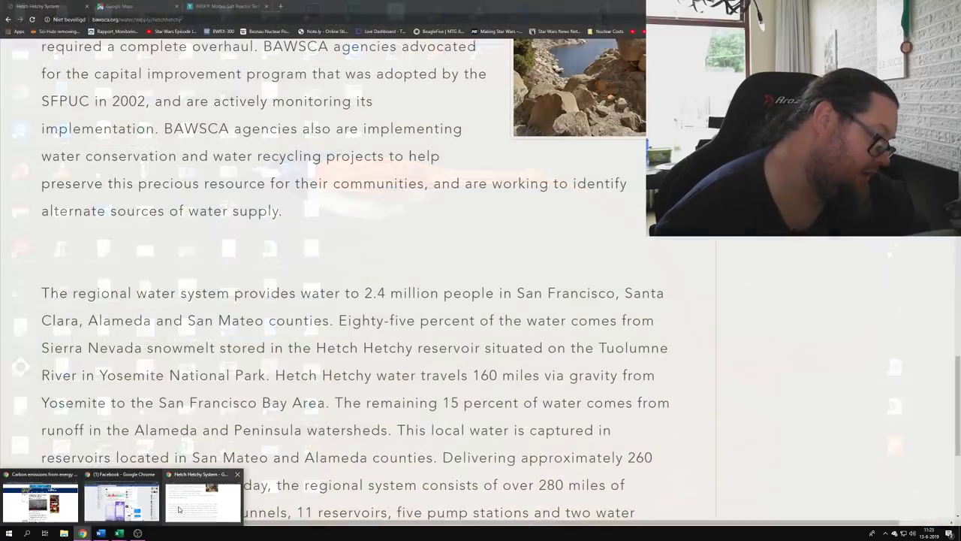
# Step: Open the Hetch Hetchy Chrome window and review the 260 million gallons per day figure
pyautogui.click(179, 509)
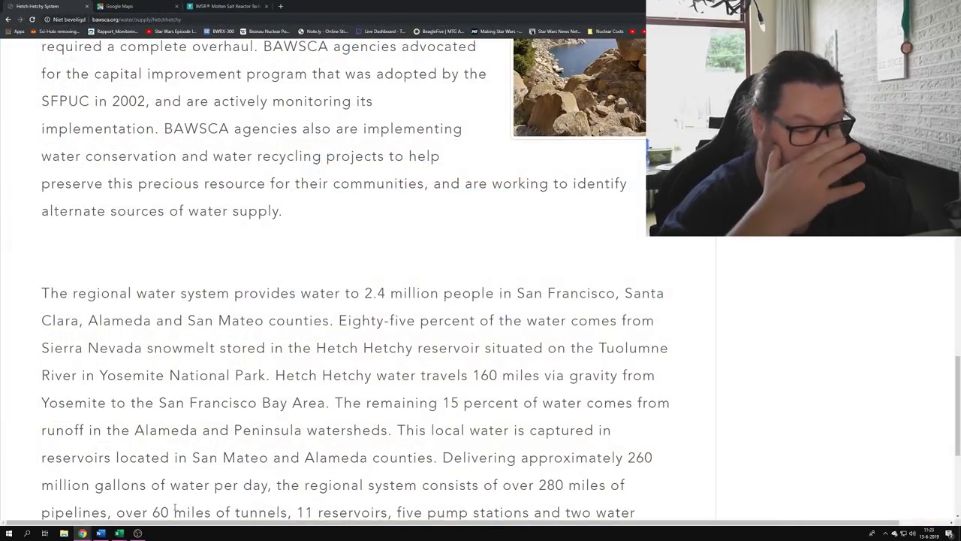
pyautogui.scroll(-3, 428, 396)
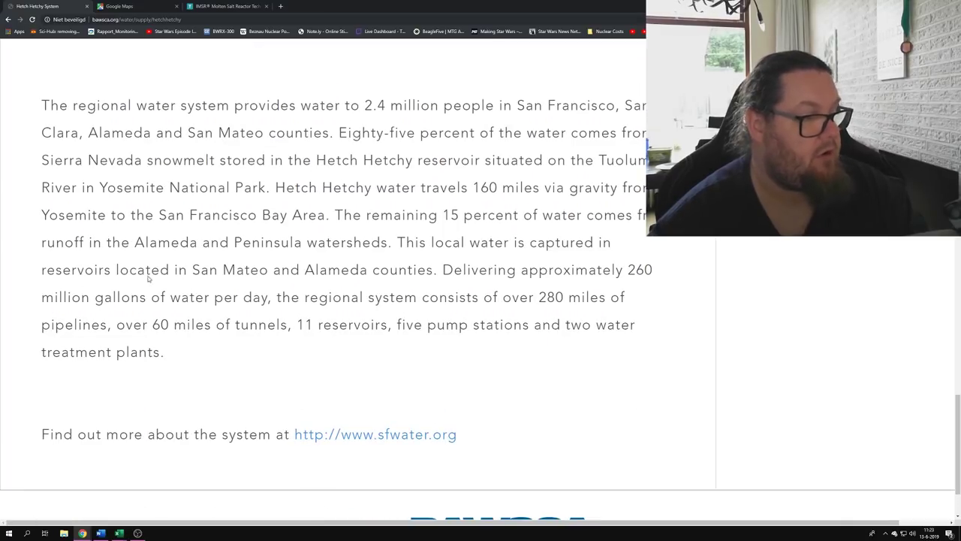
pyautogui.scroll(-1, 284, 292)
pyautogui.scroll(8, 293, 294)
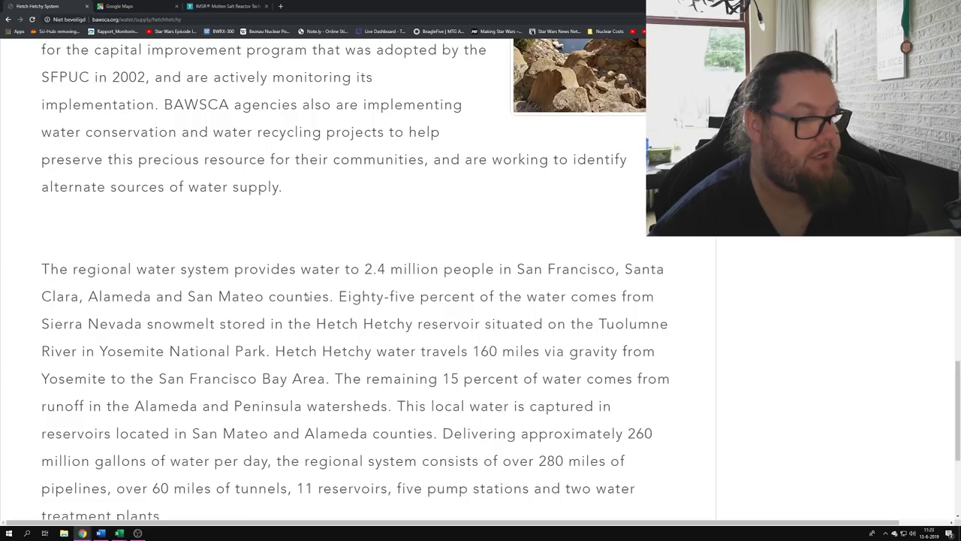
pyautogui.scroll(12, 306, 297)
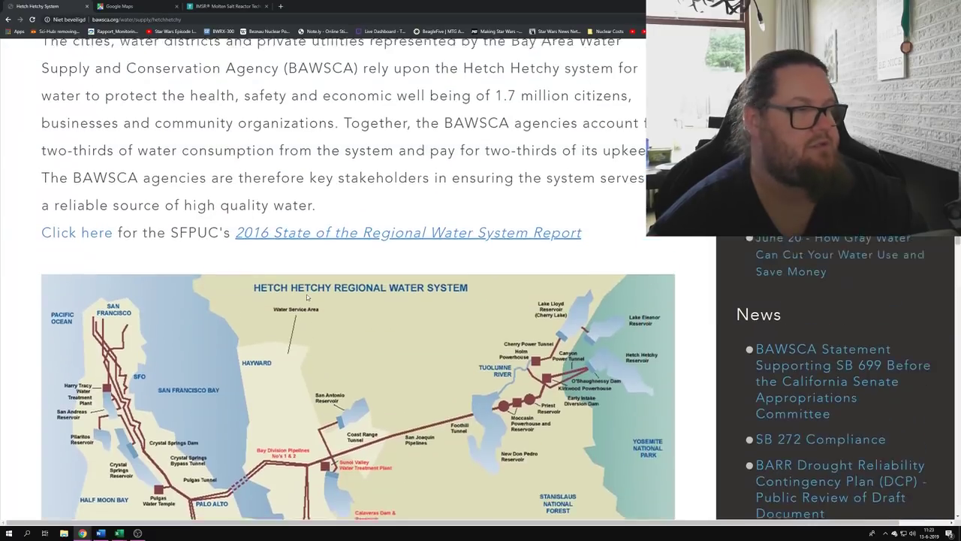
pyautogui.scroll(2, 306, 297)
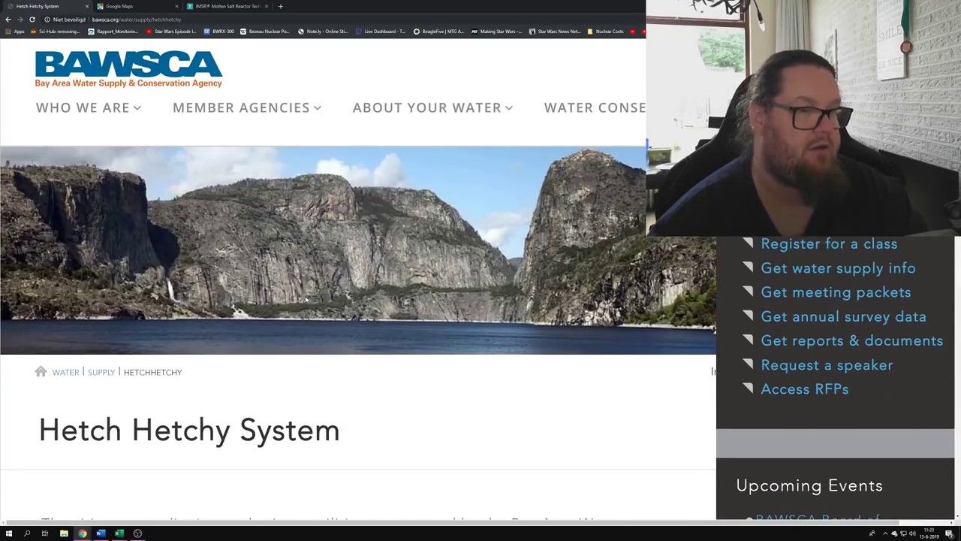
pyautogui.scroll(-7, 307, 299)
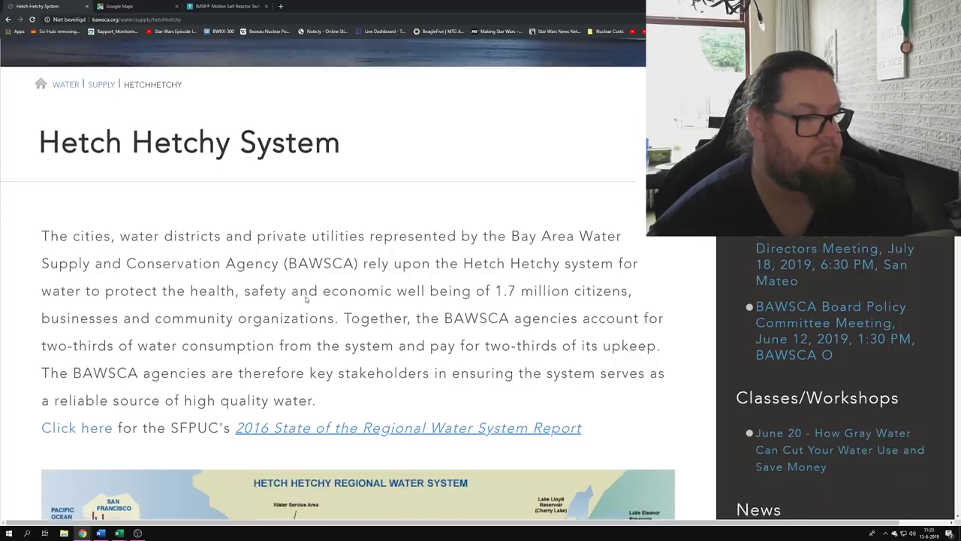
pyautogui.scroll(-1, 305, 299)
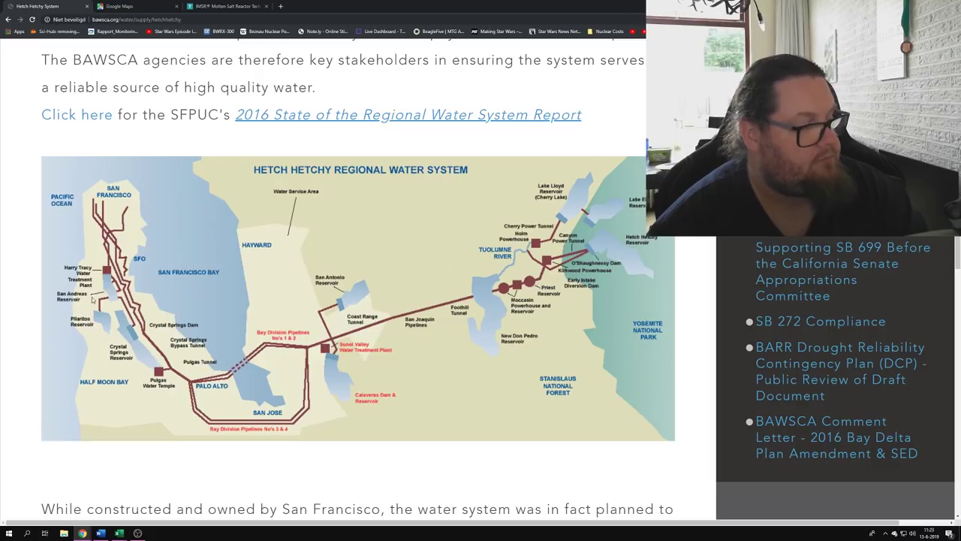
pyautogui.scroll(1, 183, 299)
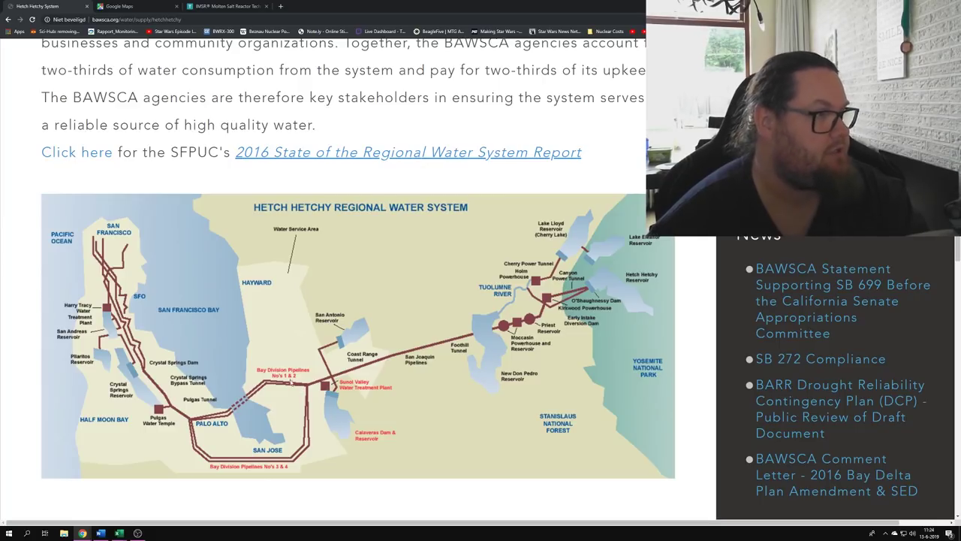
# Step: Glance at the IMSR and Northern California map tabs, then return to the HETSCH HETCHY workbook
pyautogui.click(225, 6)
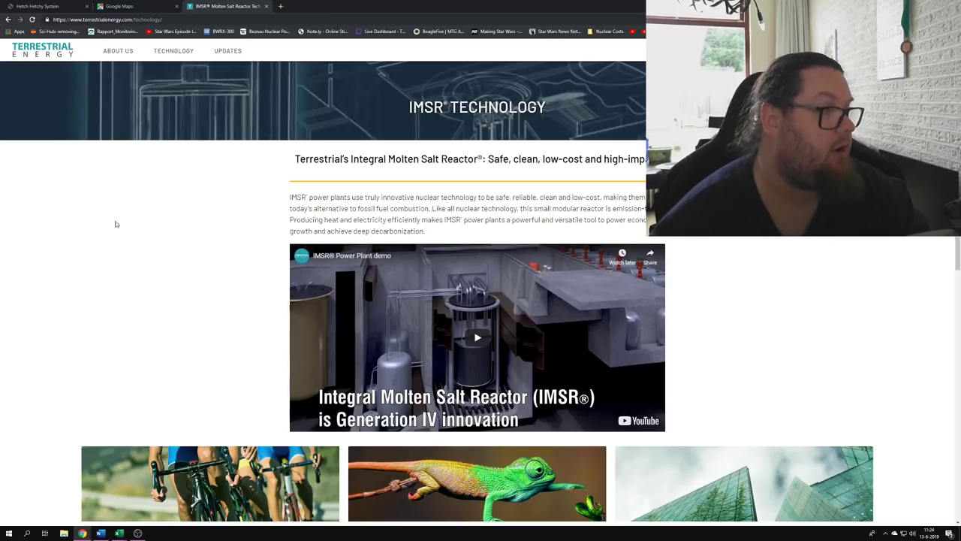
pyautogui.click(105, 6)
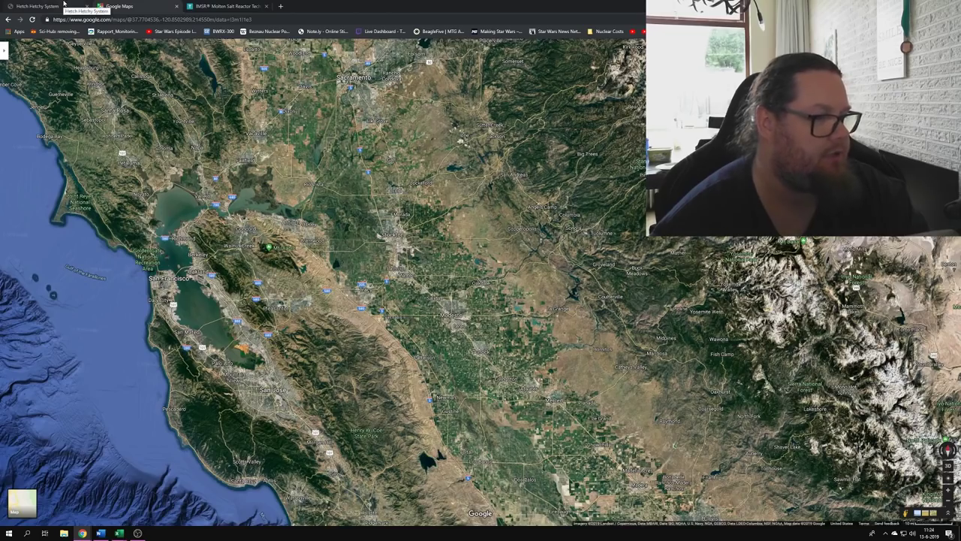
pyautogui.click(64, 6)
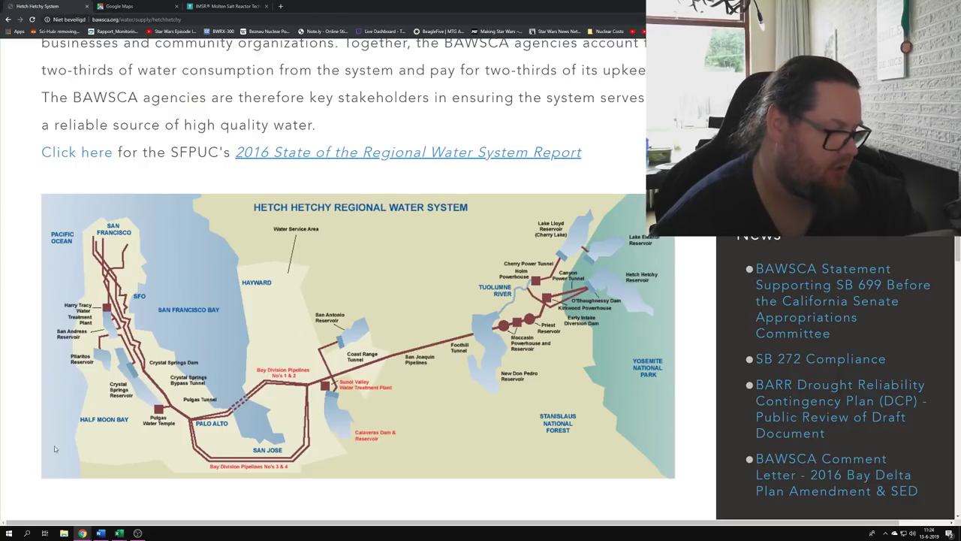
pyautogui.moveTo(119, 533)
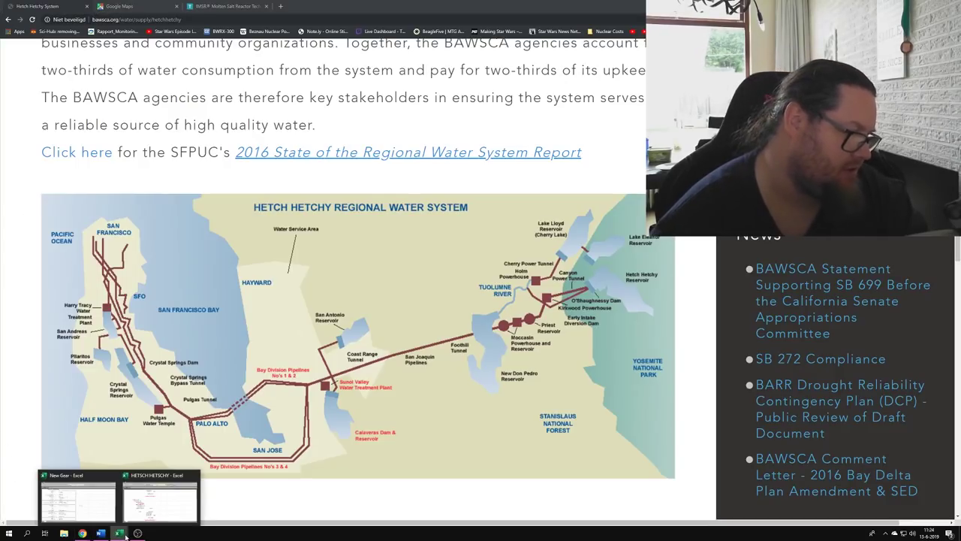
pyautogui.click(145, 505)
# Step: Clear the Gigawatthours and Terawatthours rows A7:C8 and A27:C28 from both blocks
pyautogui.scroll(4, 516, 263)
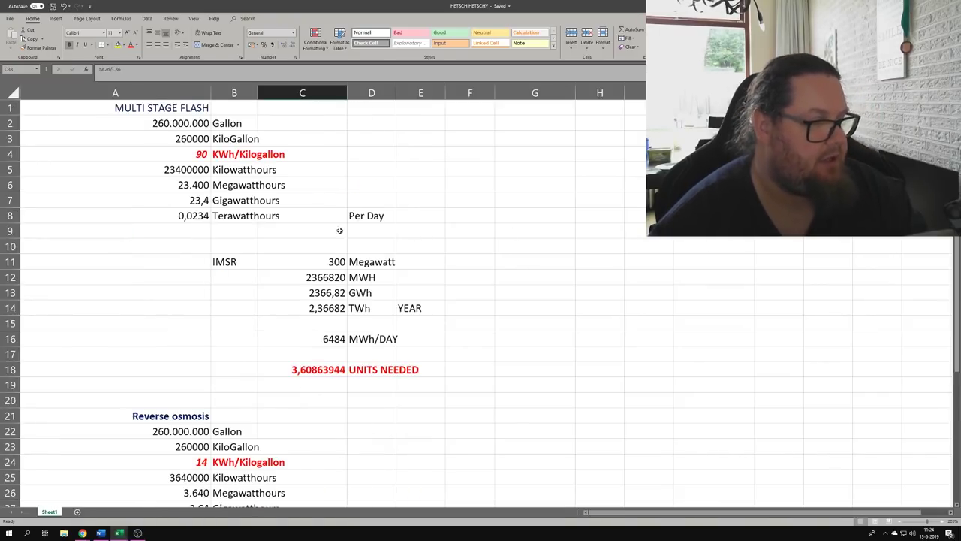
pyautogui.moveTo(194, 201); pyautogui.dragTo(268, 224)
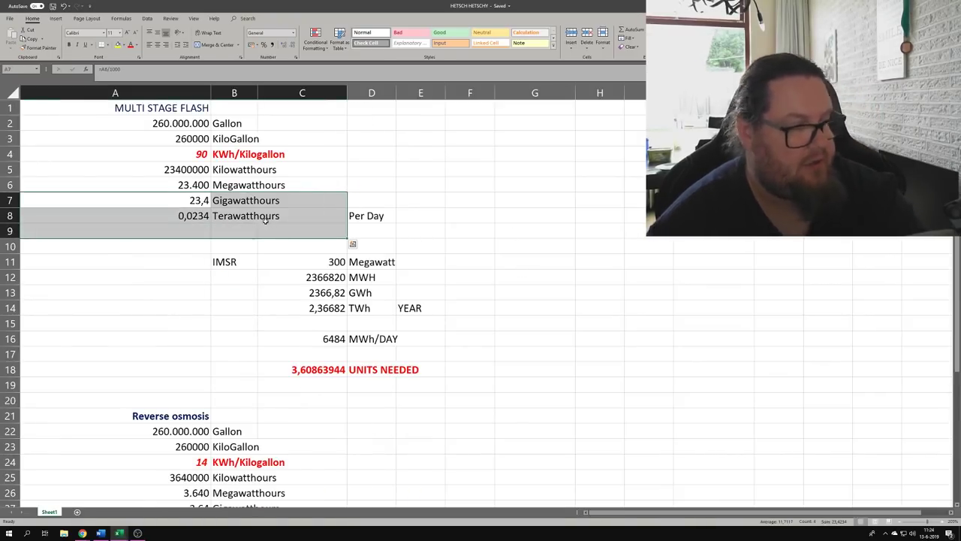
pyautogui.press('Delete')
pyautogui.scroll(-4, 245, 243)
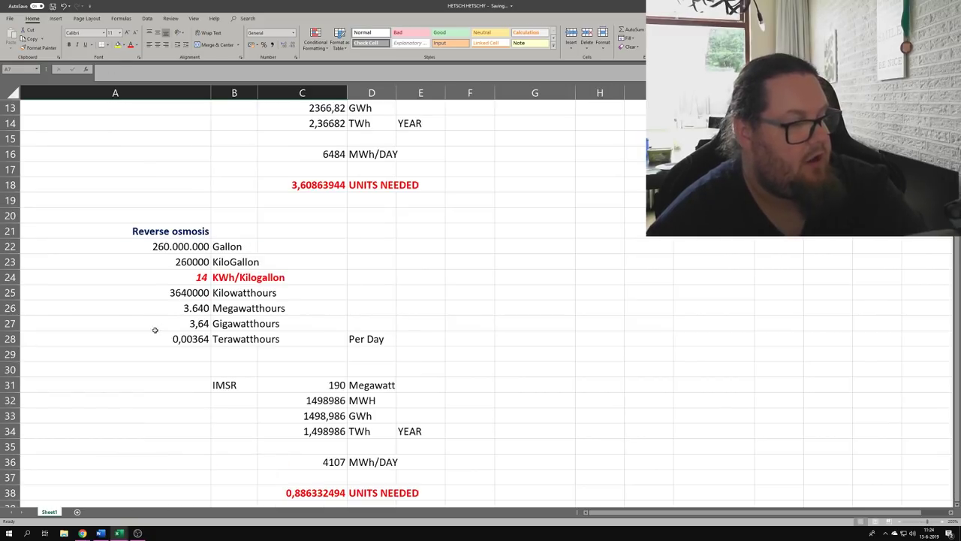
pyautogui.moveTo(155, 328); pyautogui.dragTo(318, 337)
pyautogui.press('Delete')
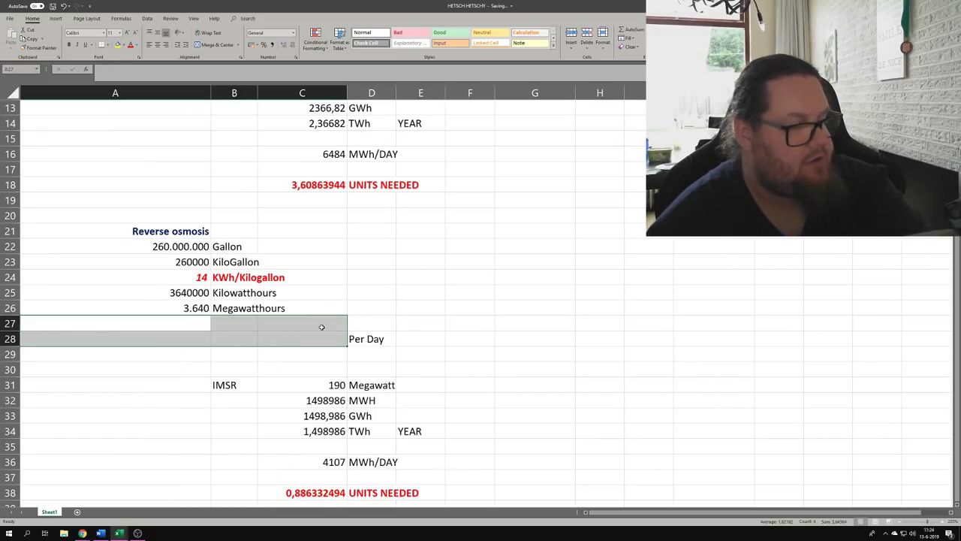
pyautogui.click(428, 282)
pyautogui.scroll(4, 428, 284)
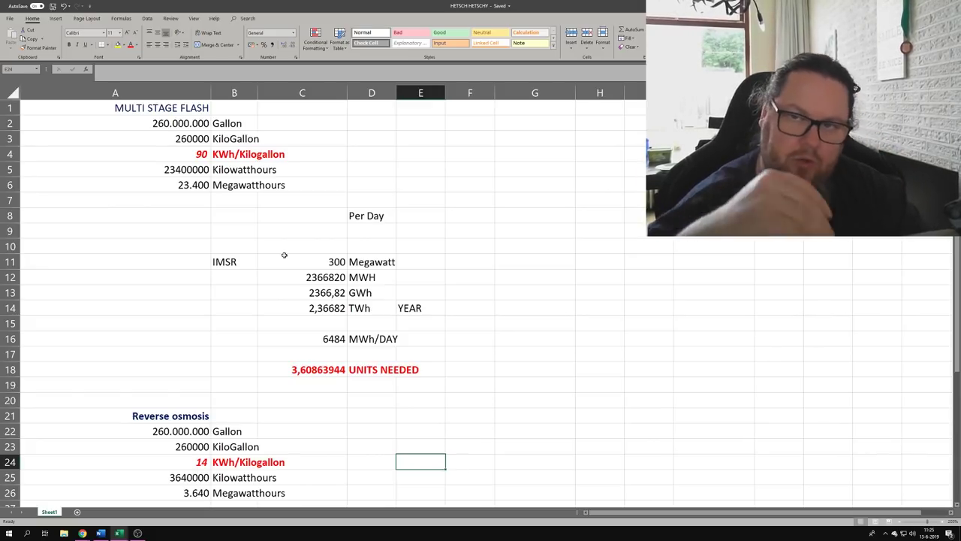
pyautogui.click(321, 266)
pyautogui.click(328, 278)
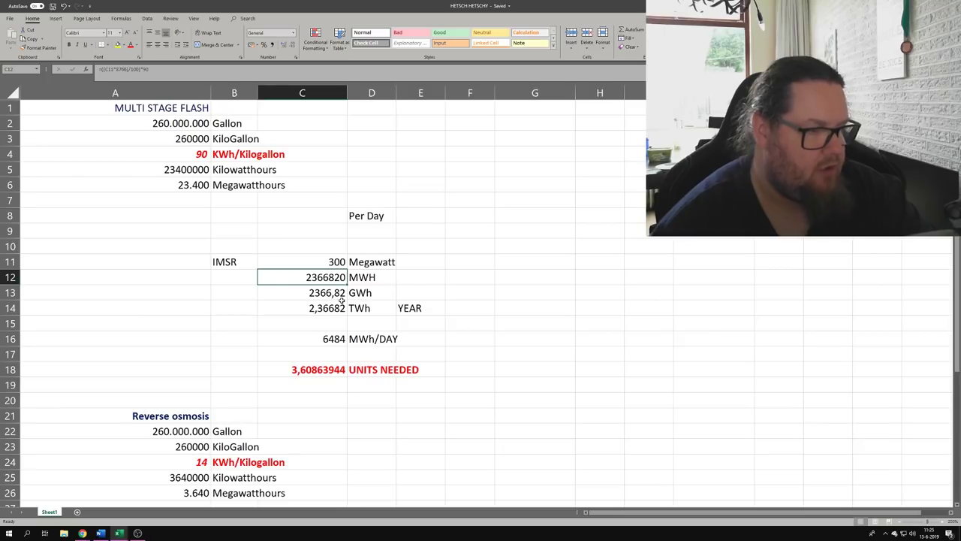
pyautogui.click(332, 293)
pyautogui.click(329, 308)
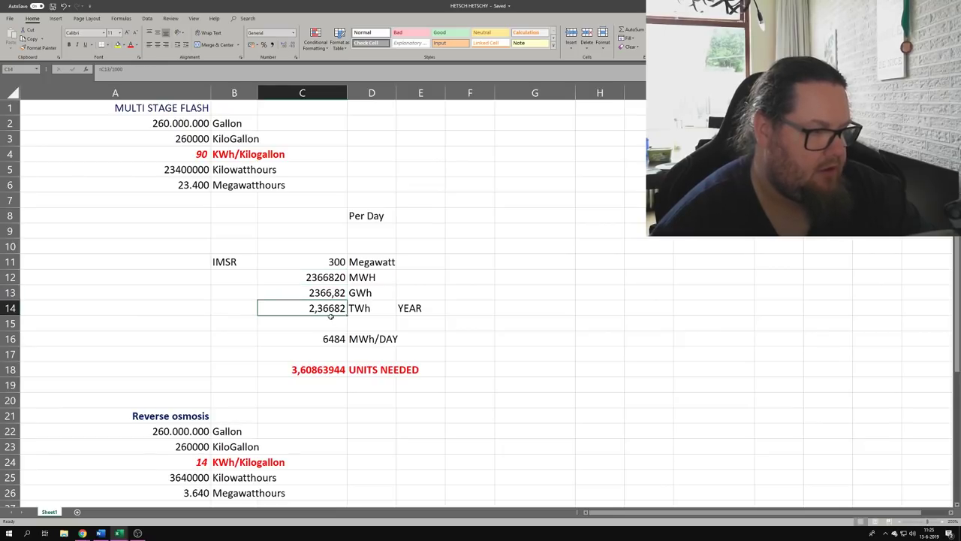
pyautogui.click(332, 294)
pyautogui.click(332, 309)
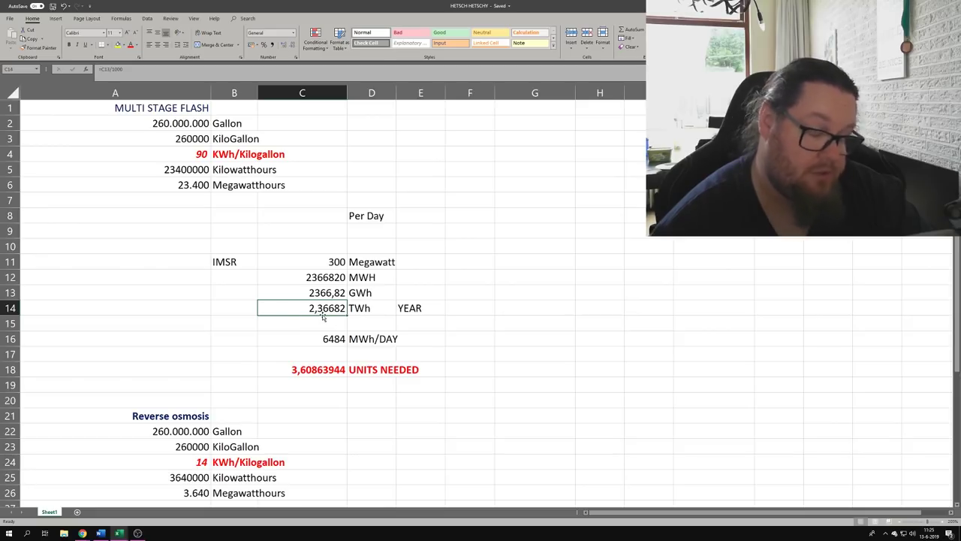
pyautogui.click(320, 333)
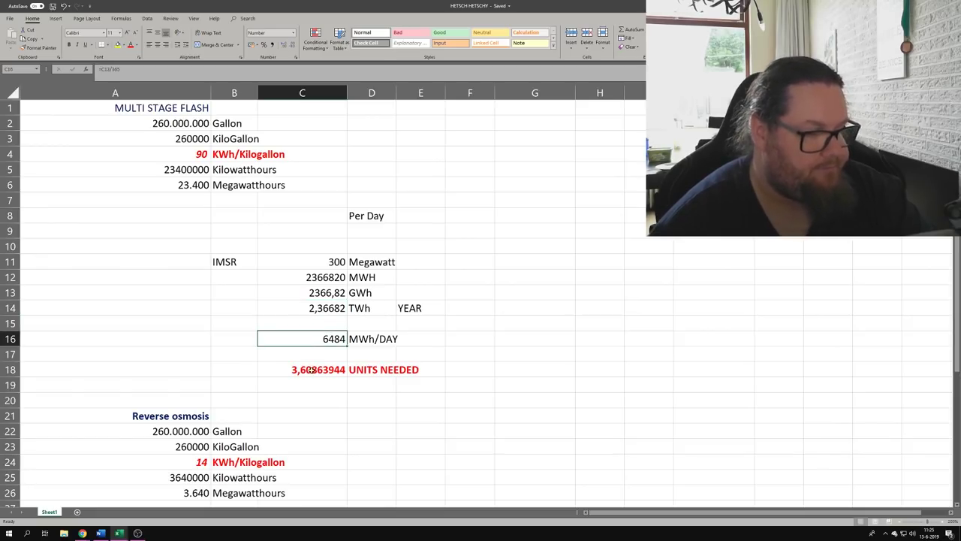
pyautogui.click(311, 370)
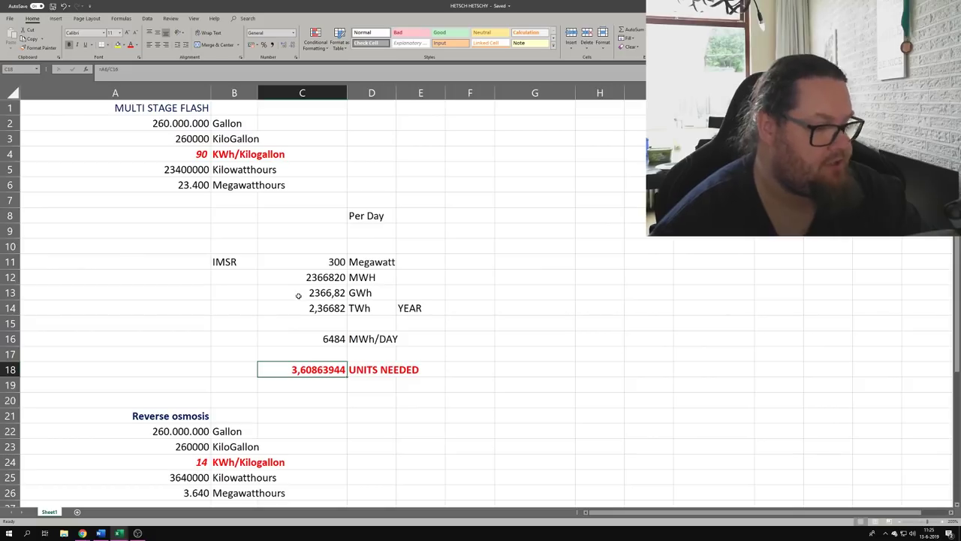
pyautogui.scroll(-6, 297, 296)
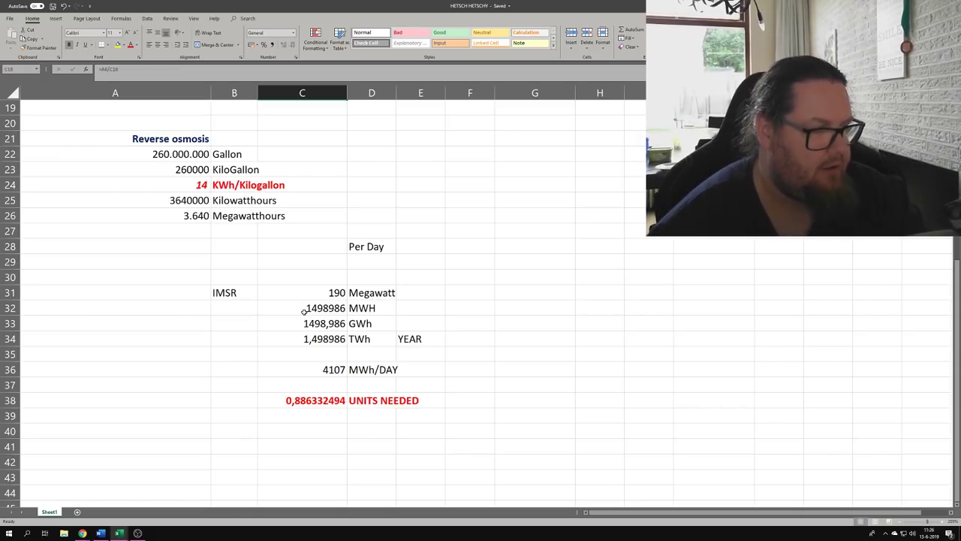
pyautogui.scroll(6, 304, 311)
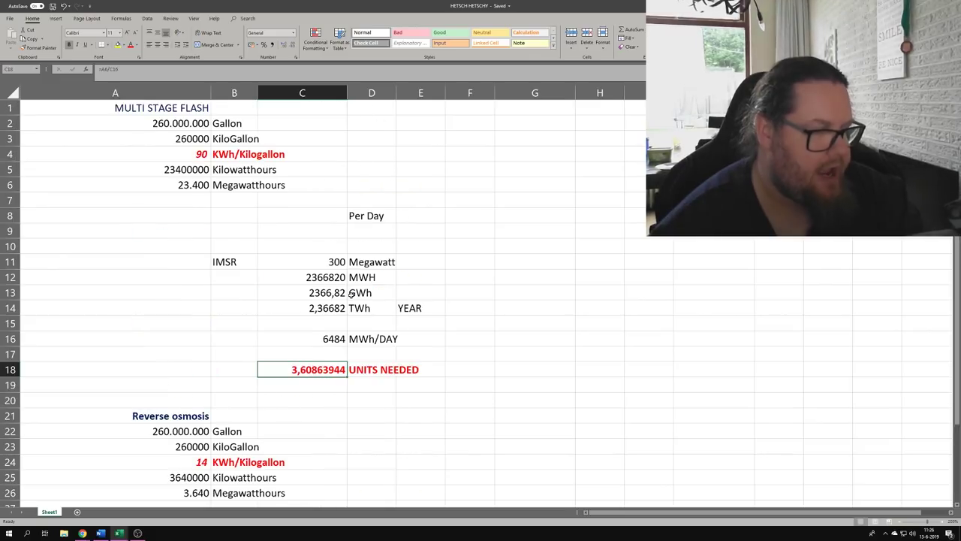
pyautogui.scroll(-3, 520, 338)
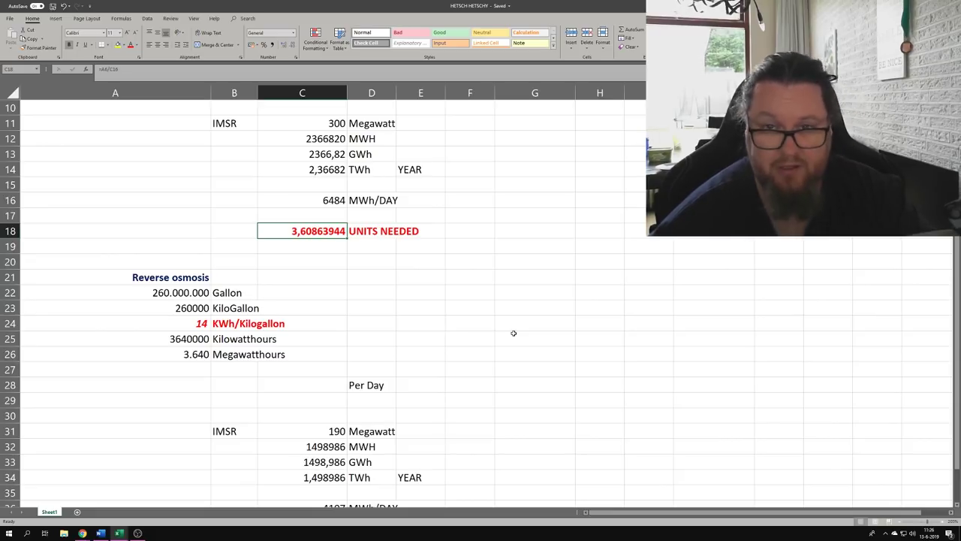
pyautogui.scroll(3, 513, 331)
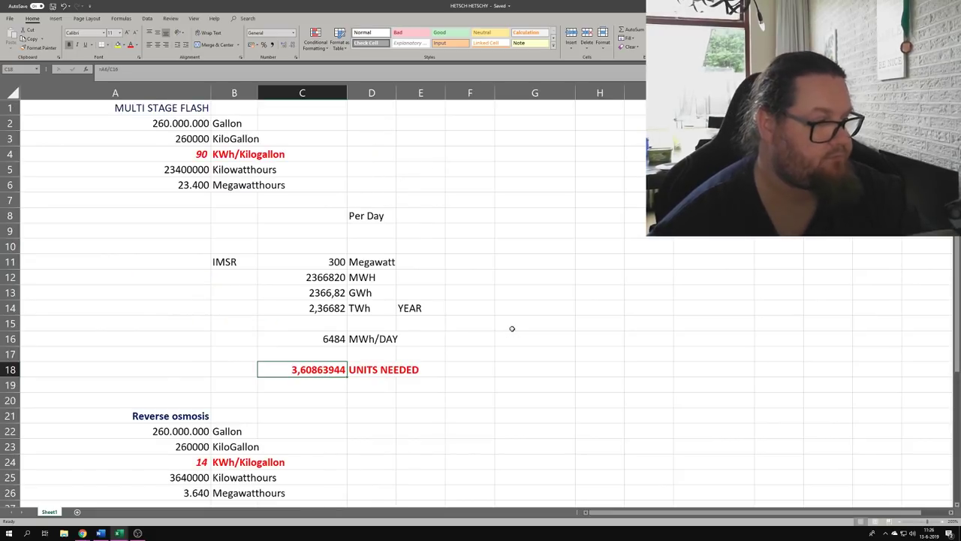